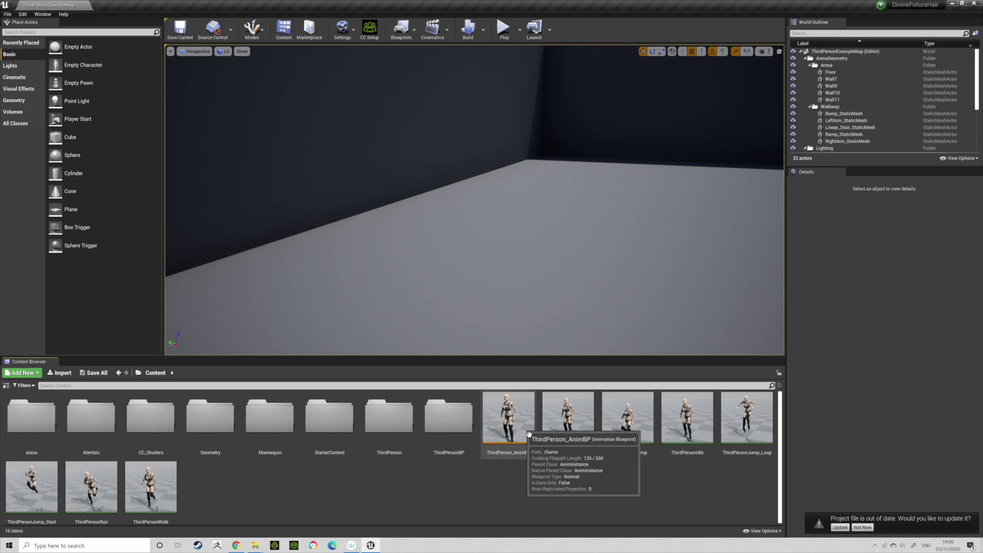
# View the ThirdPersonCharacter blueprint in the ThirdPersonBP Blueprints folder, close it and return to the Content folder.
pyautogui.doubleClick(450, 434)
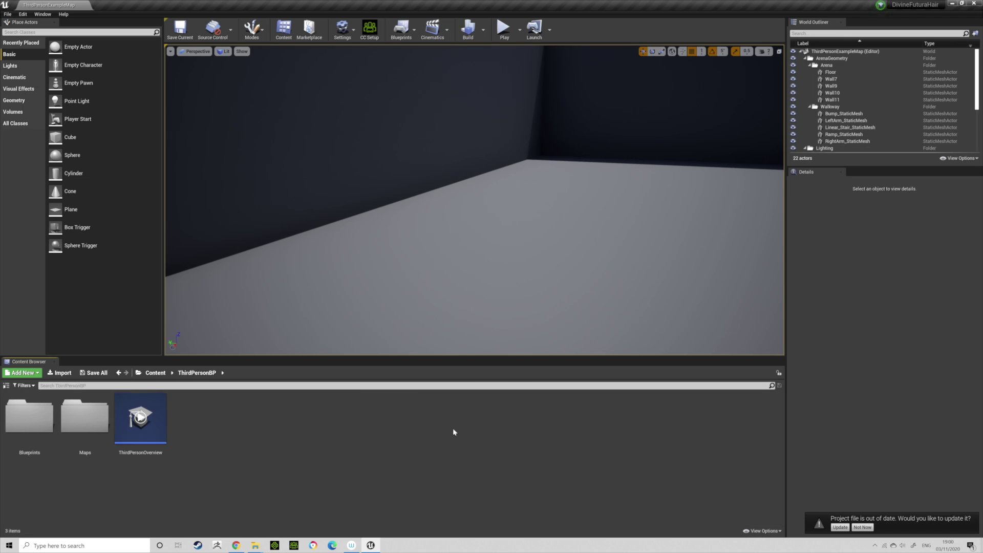
pyautogui.doubleClick(20, 435)
pyautogui.doubleClick(26, 427)
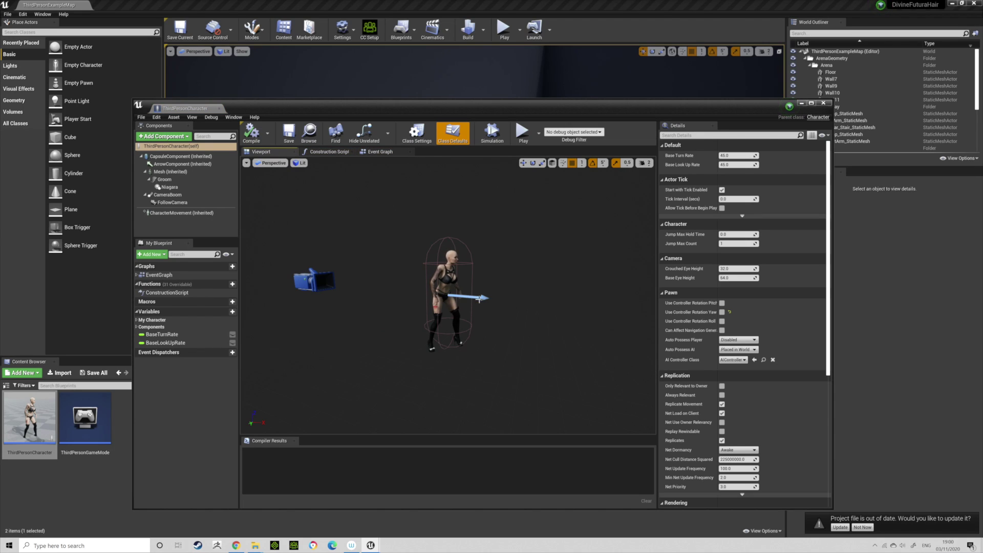
pyautogui.click(823, 103)
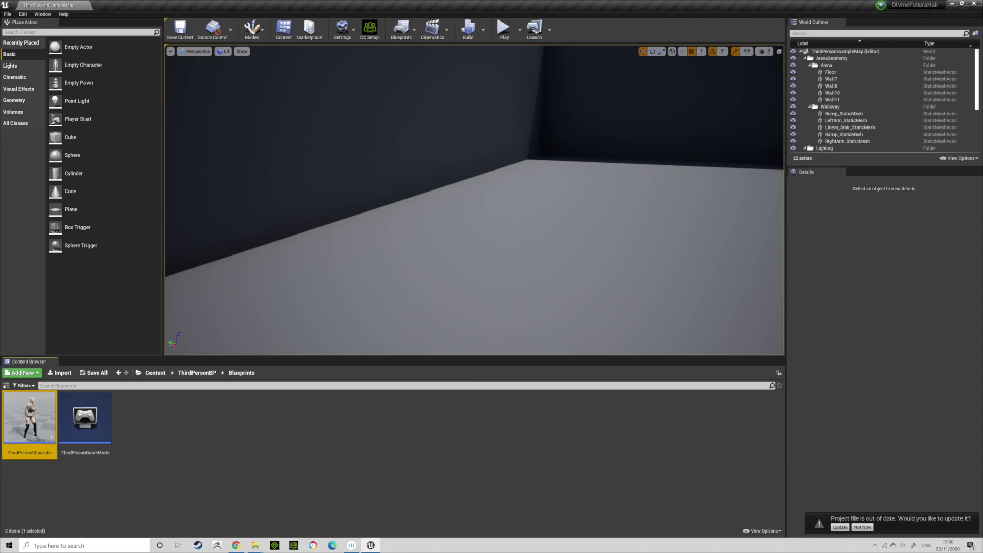
pyautogui.click(155, 373)
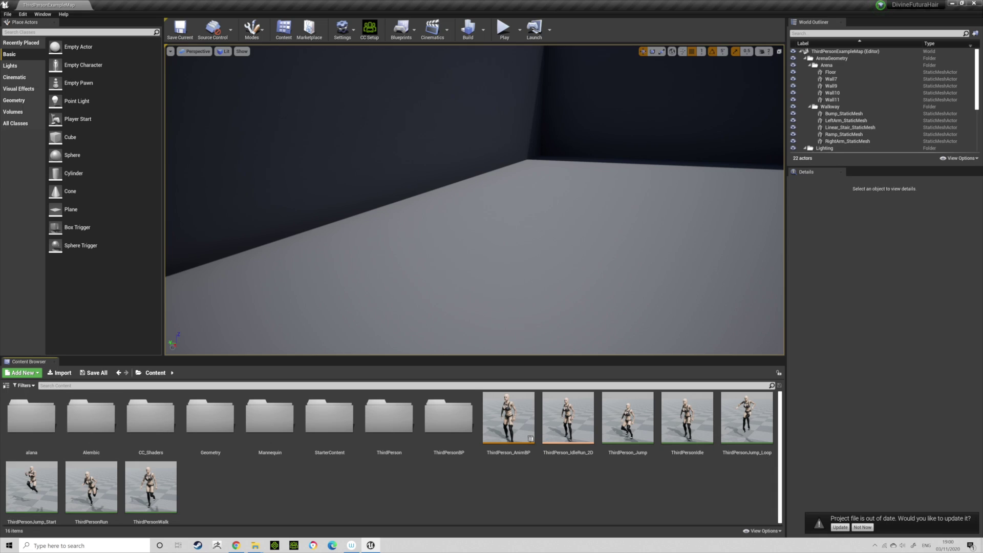
# Search the project settings for "skin cache" and check the Support Compute Skin Cache option.
pyautogui.click(19, 12)
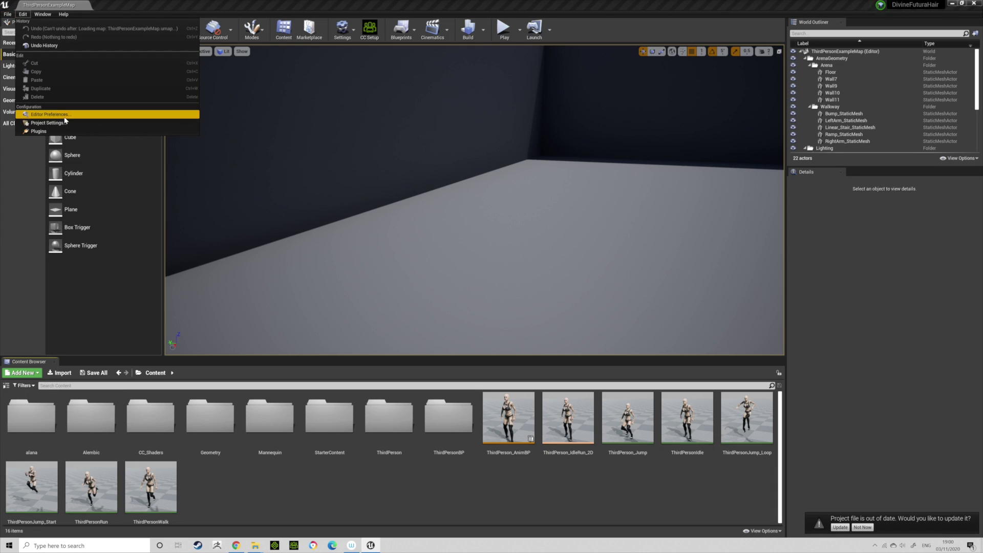
pyautogui.click(41, 115)
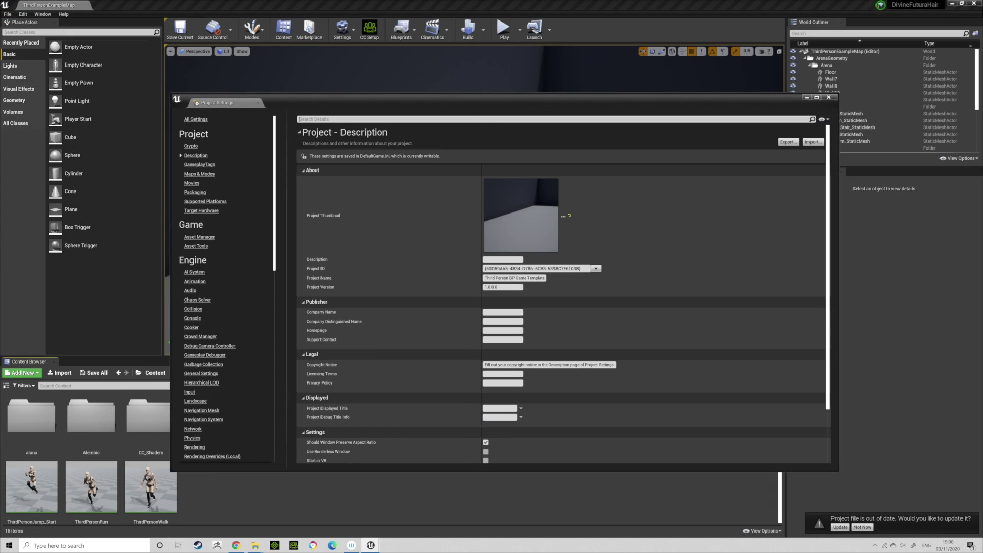
pyautogui.write('skin cache')
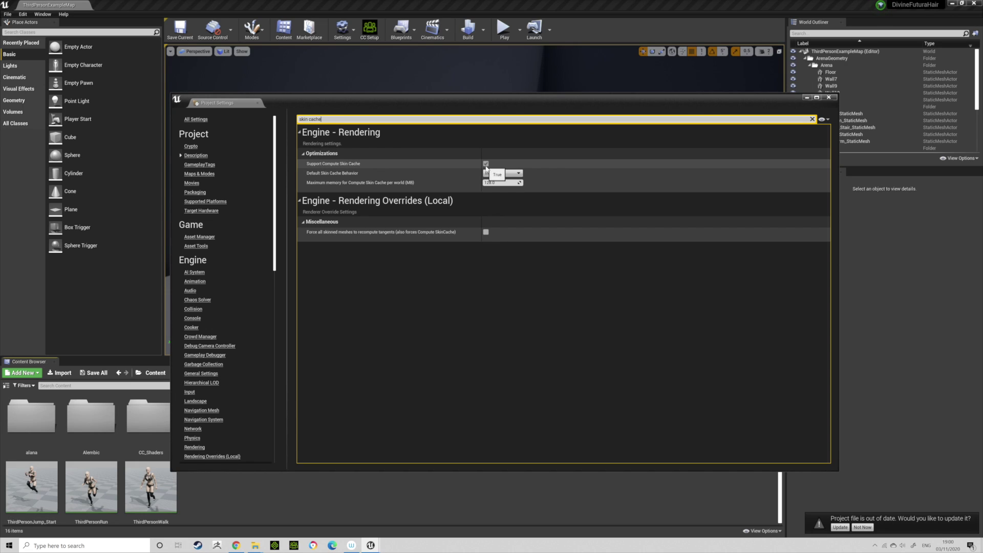
pyautogui.click(829, 98)
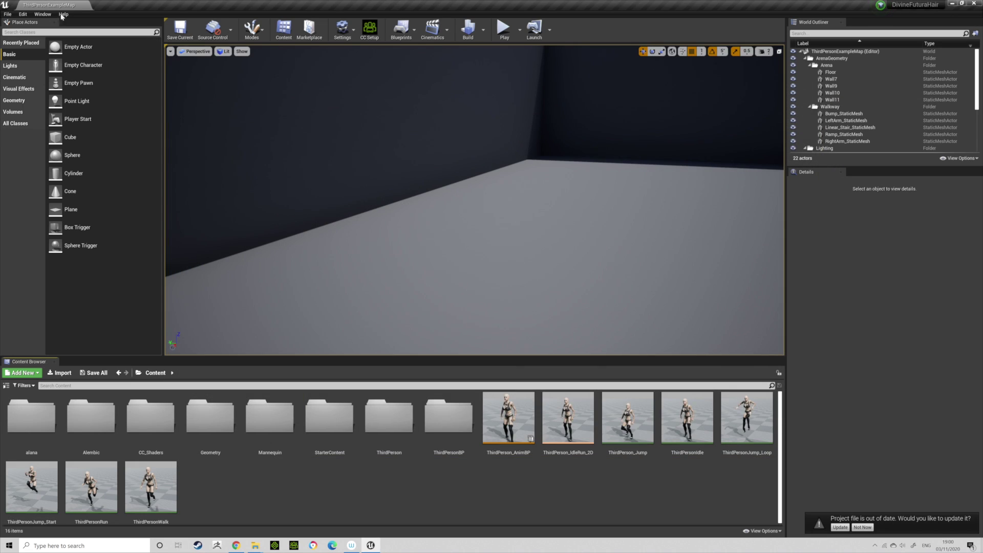
# Search the built-in plugins for "groom" to check whether Alembic Groom Importer and Groom are enabled.
pyautogui.click(23, 14)
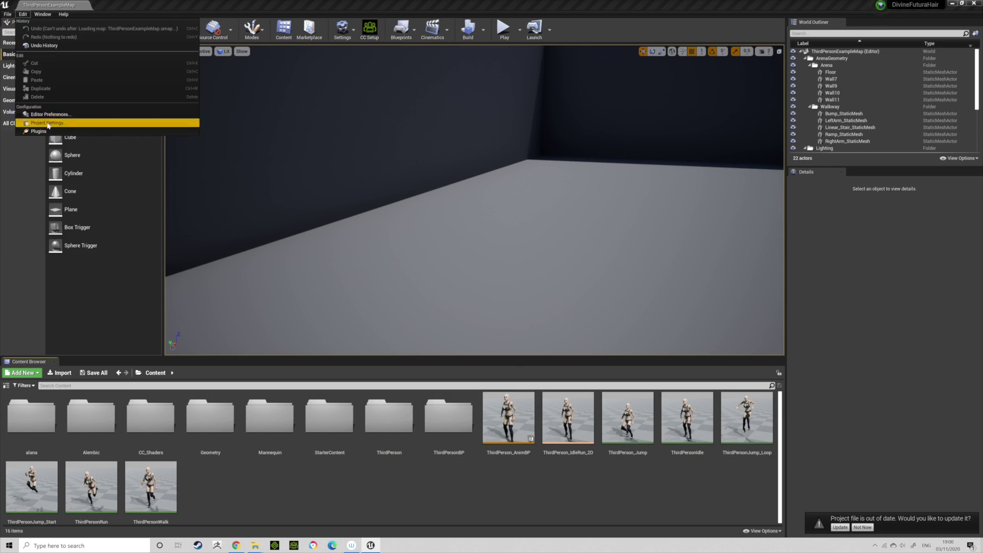
pyautogui.click(55, 127)
pyautogui.click(207, 146)
pyautogui.click(586, 113)
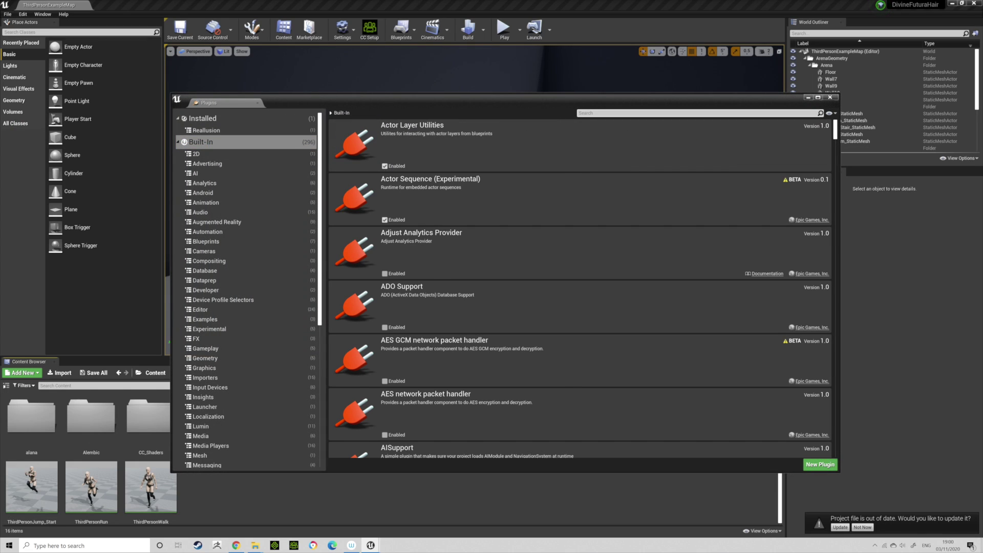
pyautogui.write('groom')
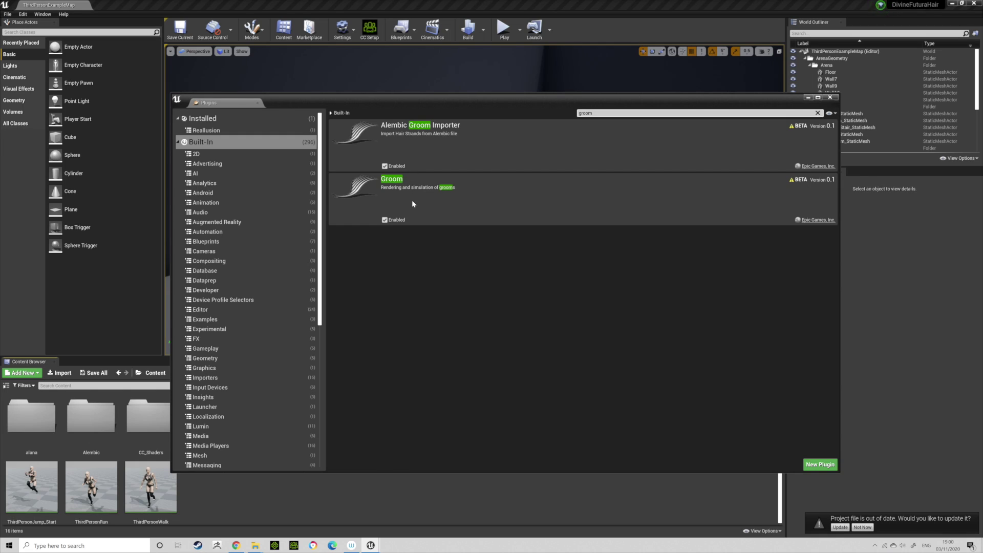
# Replace the plugin search with "niag", check whether the Niagara plugins are enabled, and close the plugin list.
pyautogui.click(817, 114)
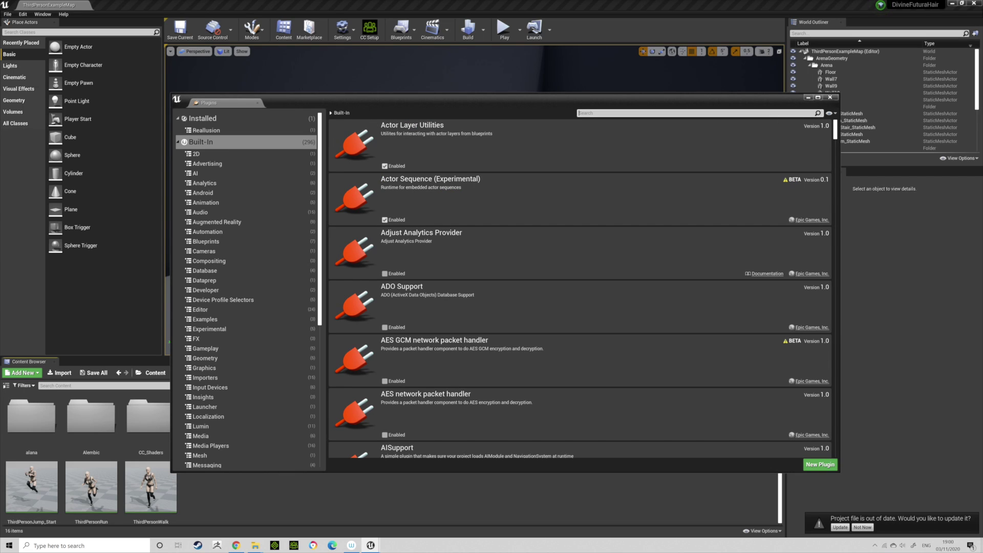
pyautogui.write('niag')
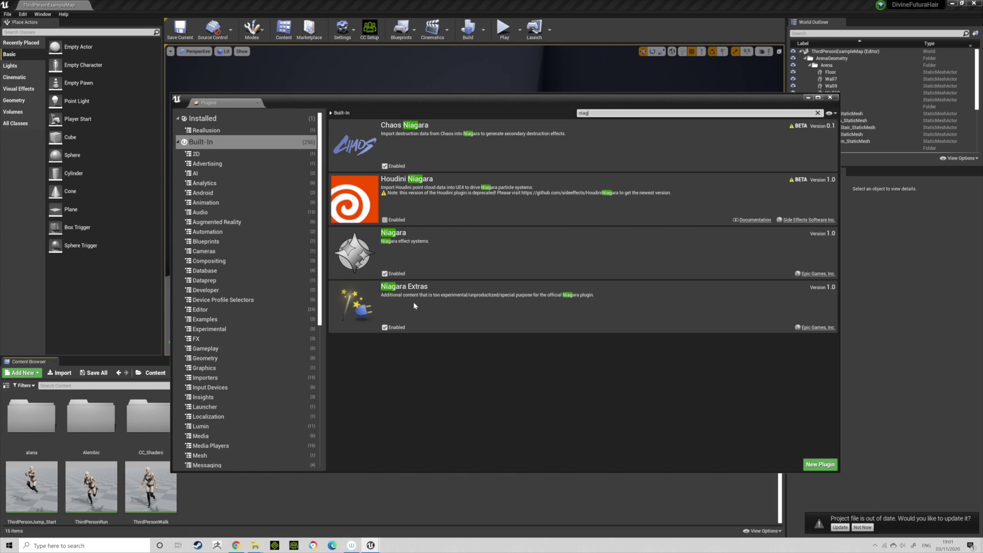
pyautogui.click(830, 97)
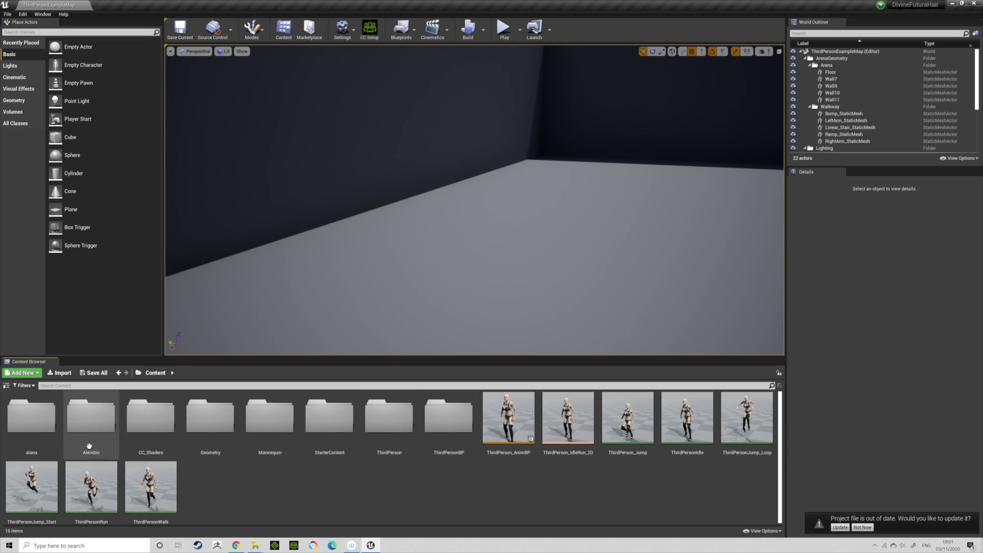
# Import HairStyle1.abc from the Alembic file folder into the project's Alembic folder as a groom with Override Guides turned off.
pyautogui.doubleClick(109, 450)
pyautogui.moveTo(256, 548)
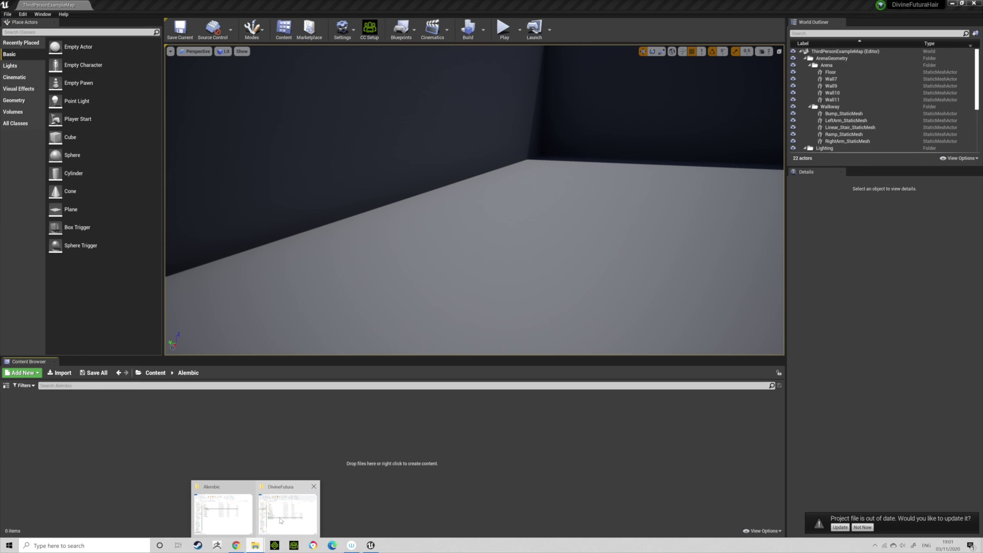
pyautogui.click(221, 512)
pyautogui.click(340, 277)
pyautogui.moveTo(340, 277); pyautogui.dragTo(73, 426)
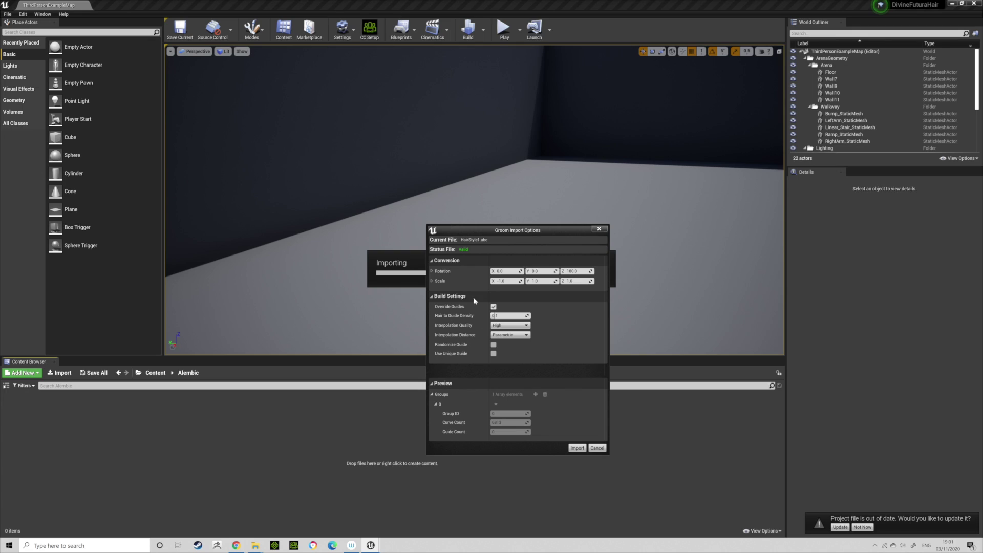
pyautogui.click(493, 306)
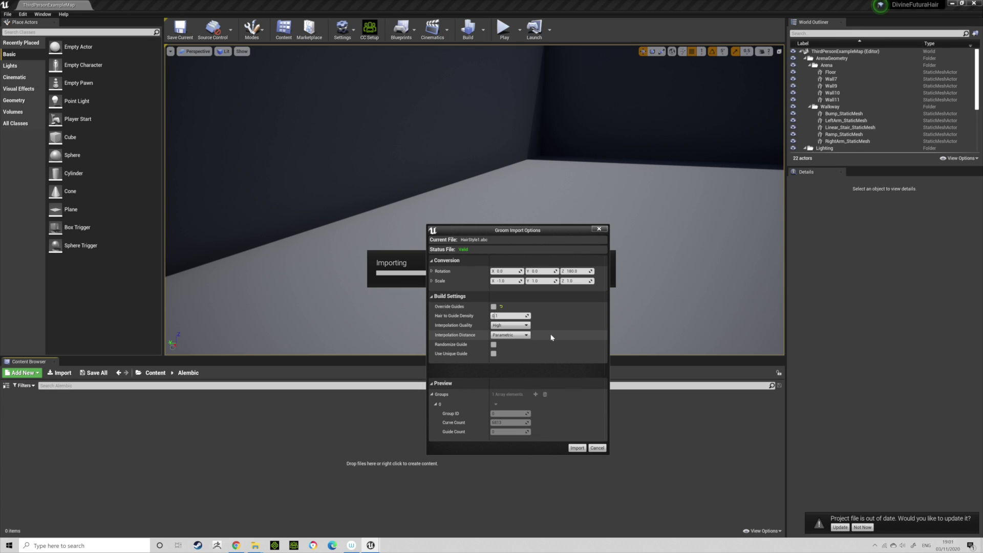
pyautogui.click(576, 448)
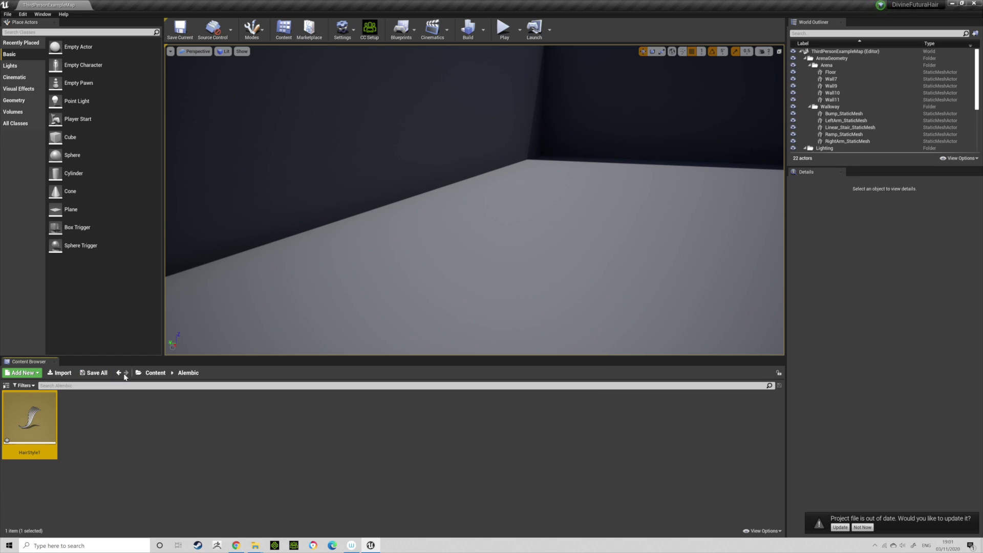
pyautogui.click(155, 373)
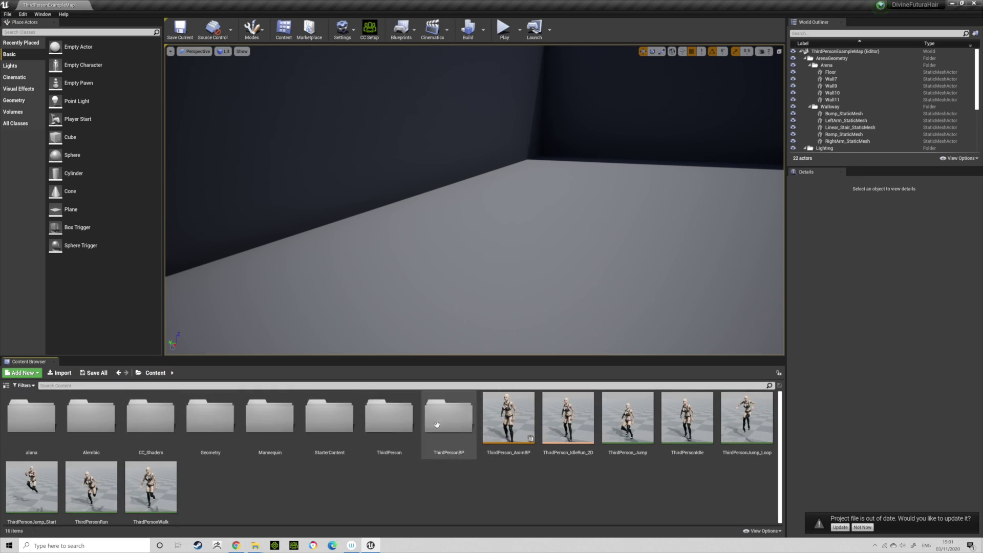
pyautogui.doubleClick(445, 435)
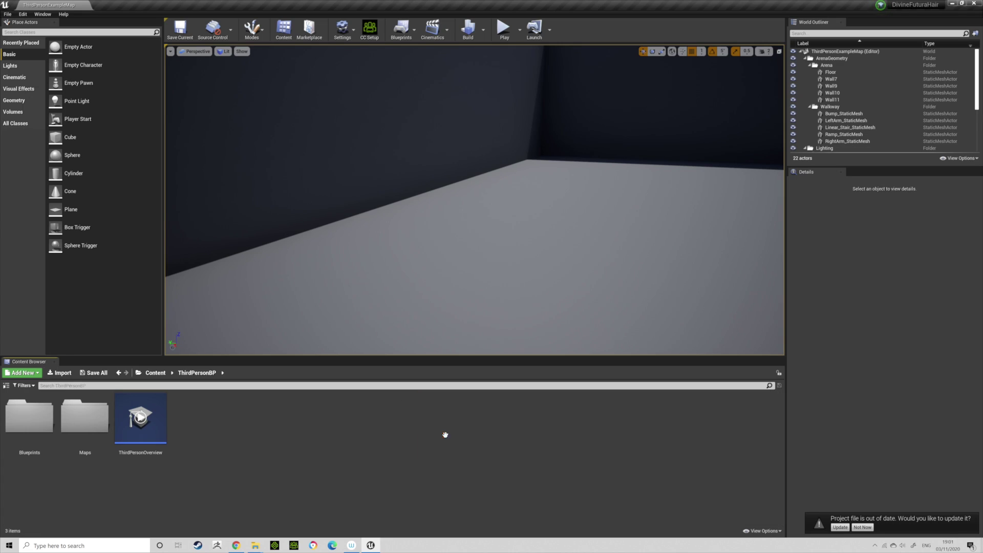
pyautogui.doubleClick(25, 427)
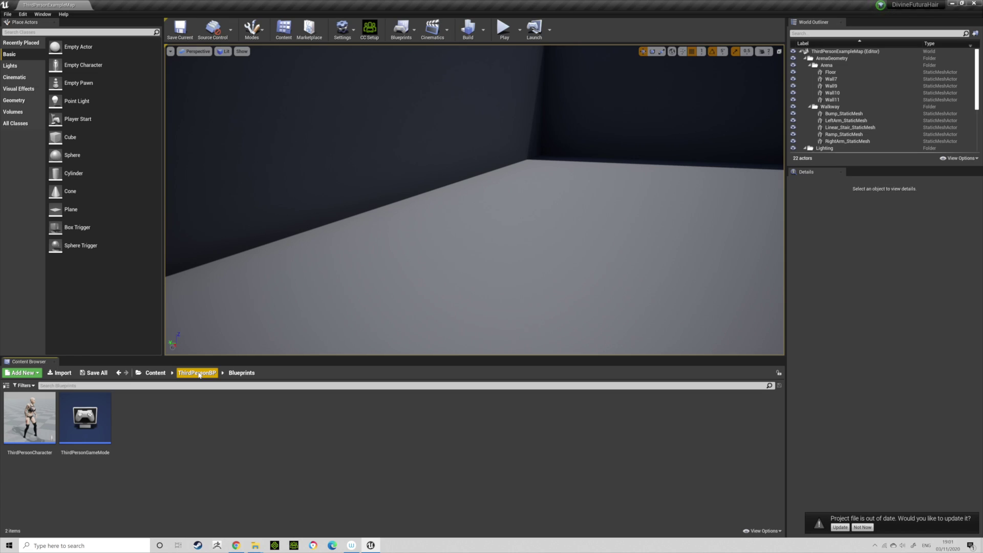
pyautogui.doubleClick(29, 417)
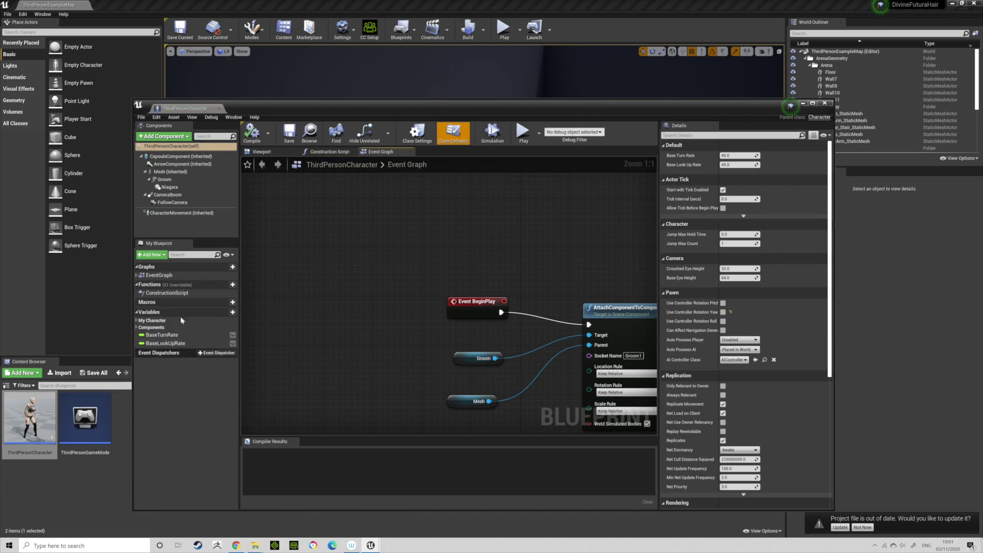
pyautogui.click(824, 102)
pyautogui.doubleClick(29, 418)
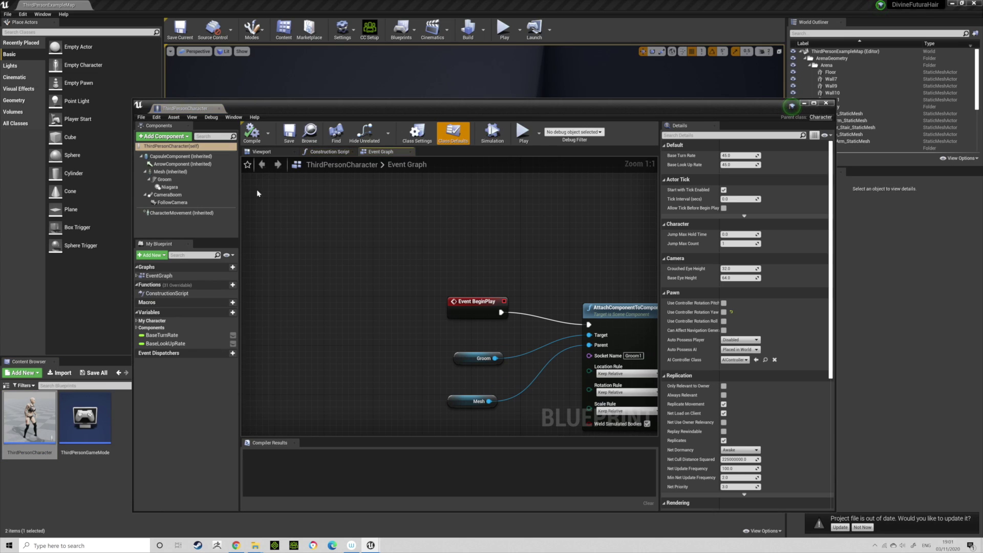
pyautogui.click(826, 102)
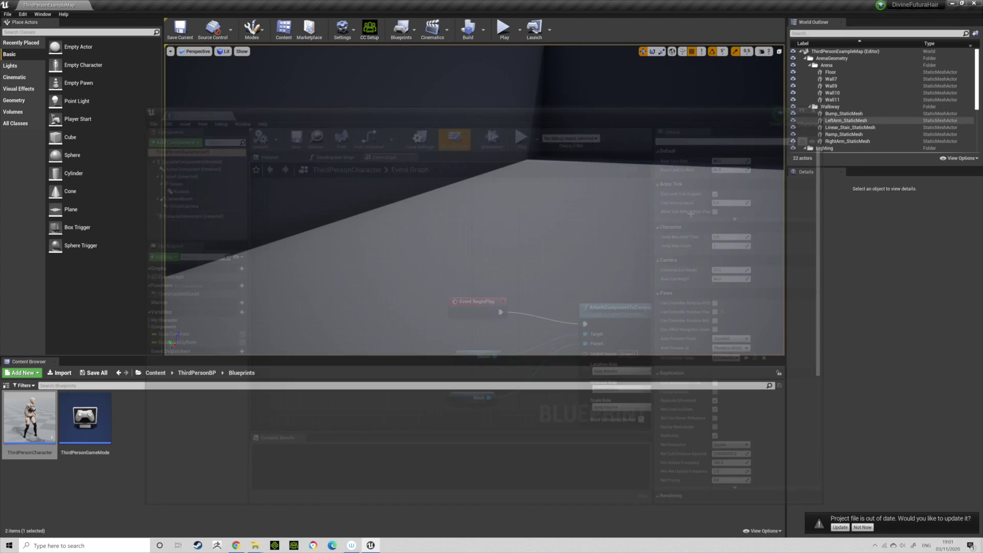
# Open the skeleton of the Alana mesh in the alana folder and delete the Groom1 socket from its skeleton tree.
pyautogui.click(143, 374)
pyautogui.doubleClick(30, 417)
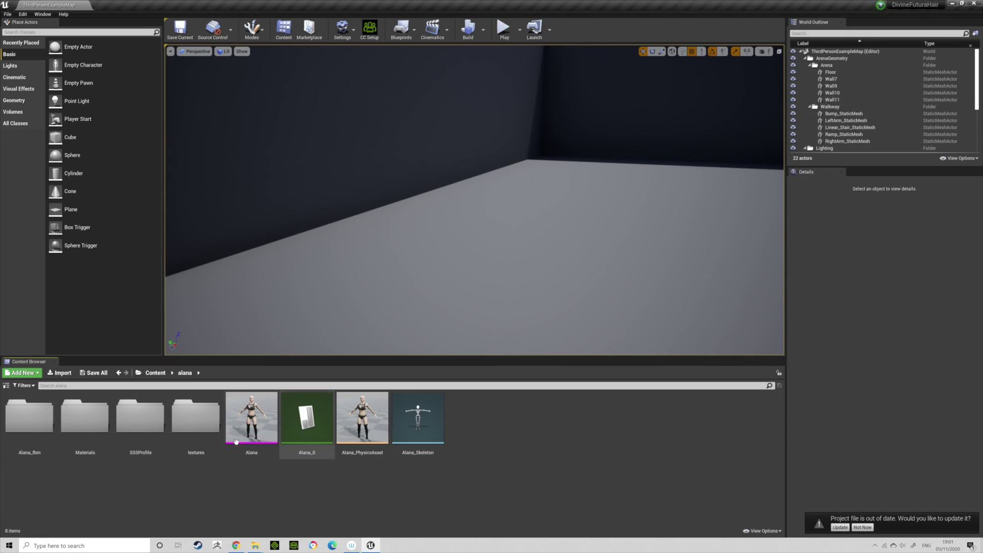
pyautogui.click(252, 432)
pyautogui.doubleClick(252, 431)
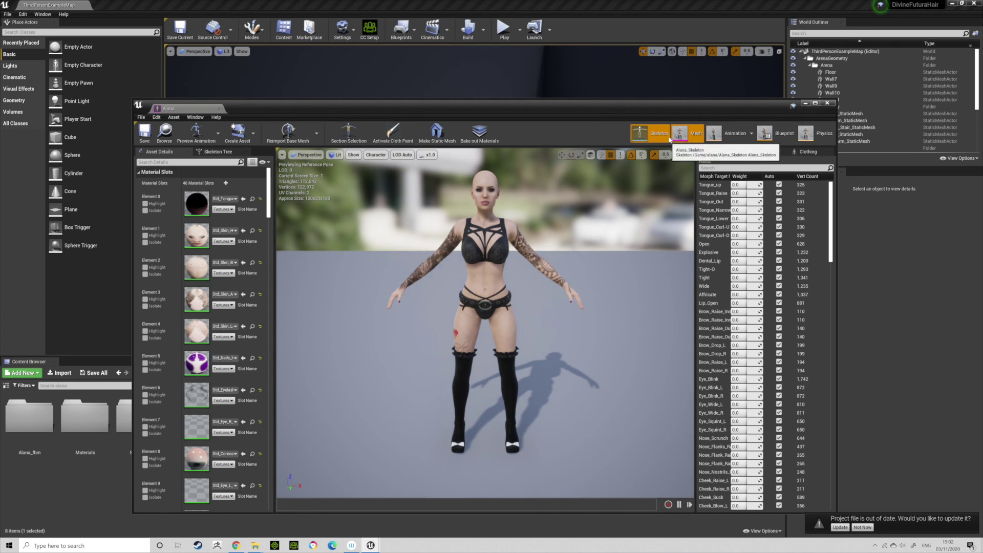
pyautogui.click(661, 134)
pyautogui.click(196, 332)
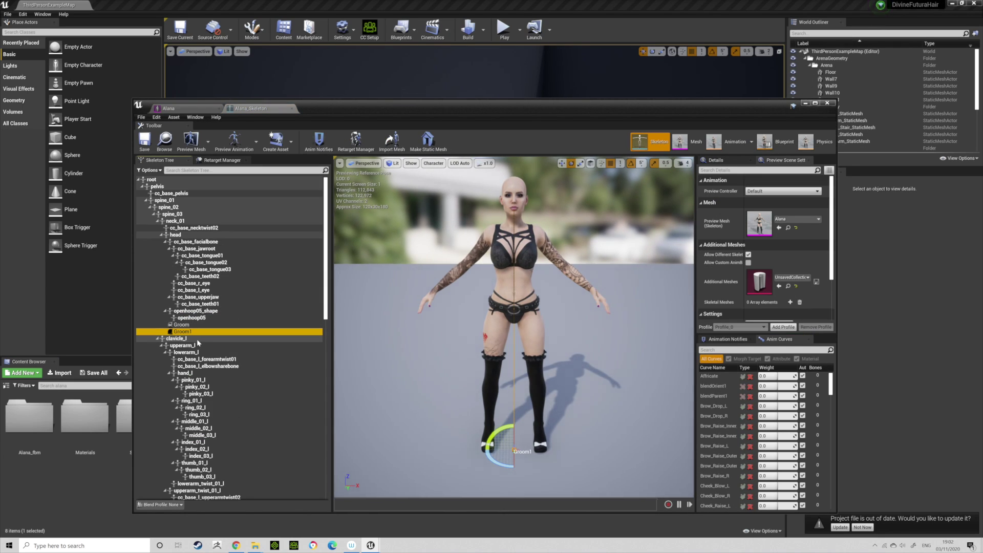
pyautogui.press('Delete')
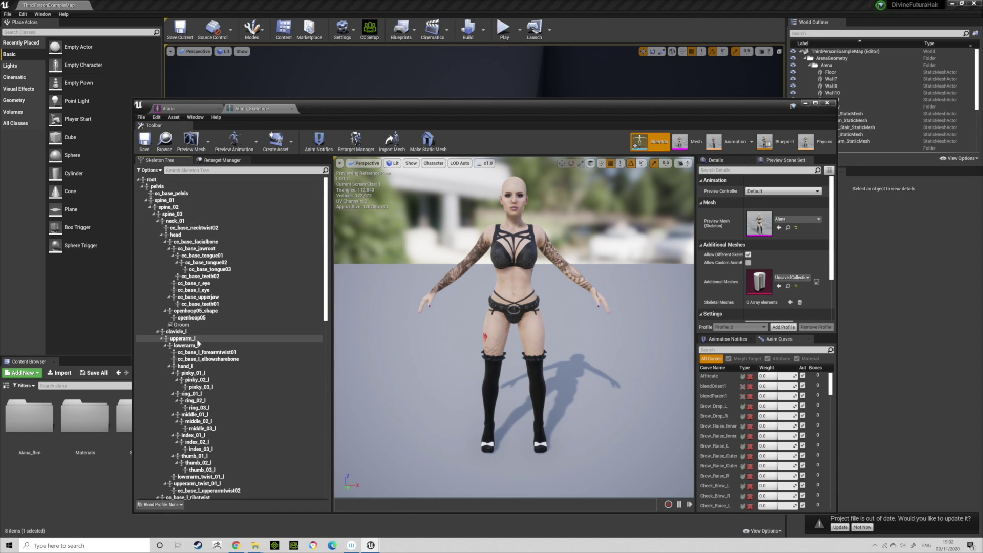
# Add a socket named Groom1 to the head bone, save the skeleton and close its editor.
pyautogui.click(192, 235)
pyautogui.rightClick(192, 236)
pyautogui.click(211, 263)
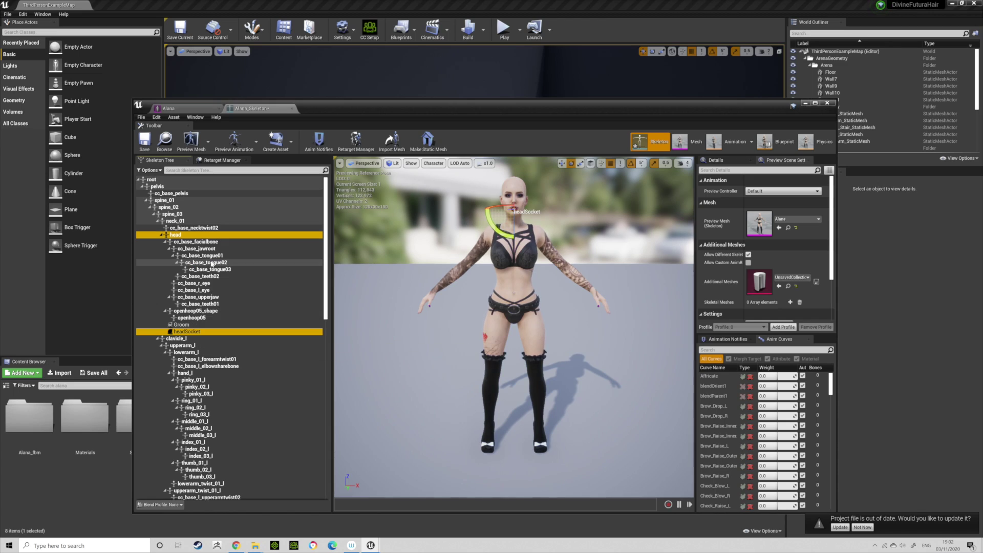
pyautogui.write('Gro')
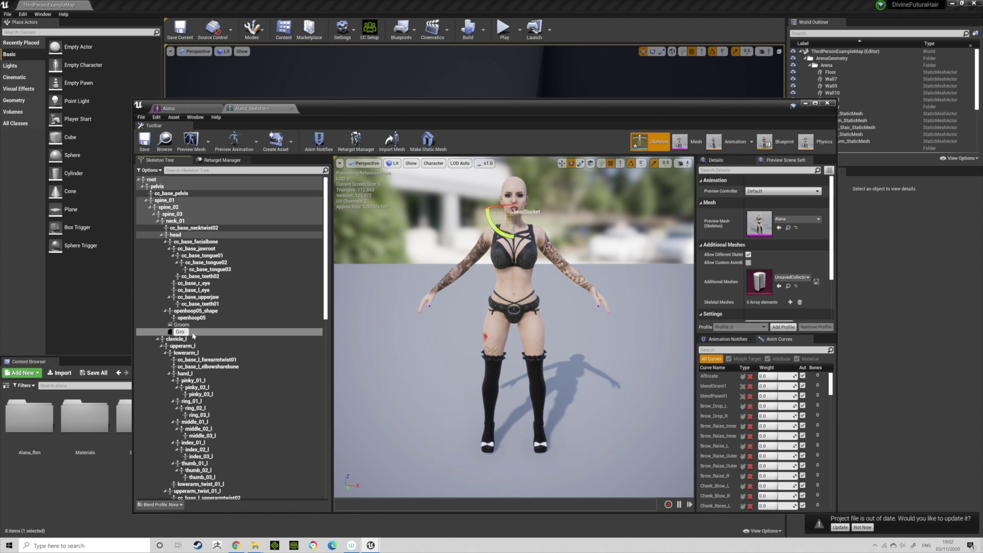
pyautogui.write('om1')
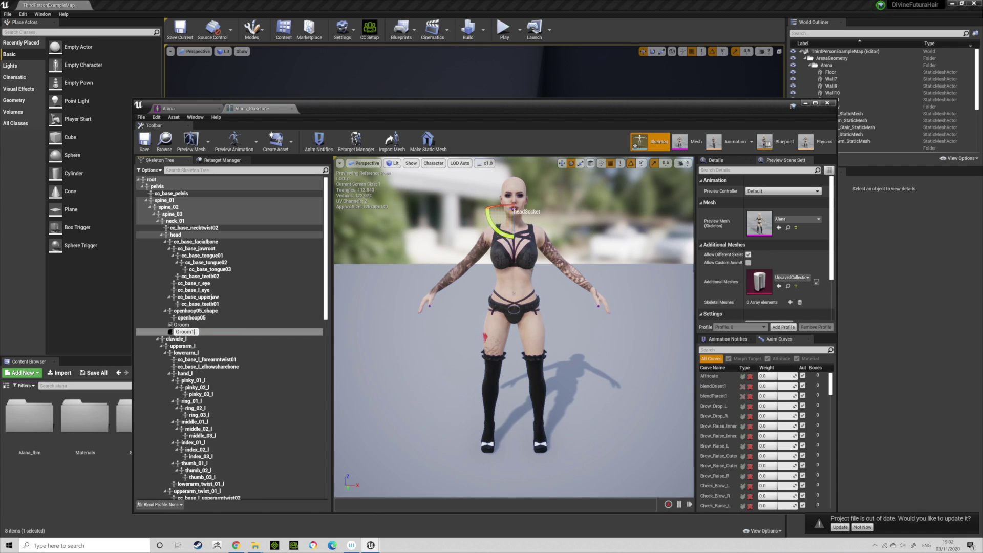
pyautogui.click(193, 334)
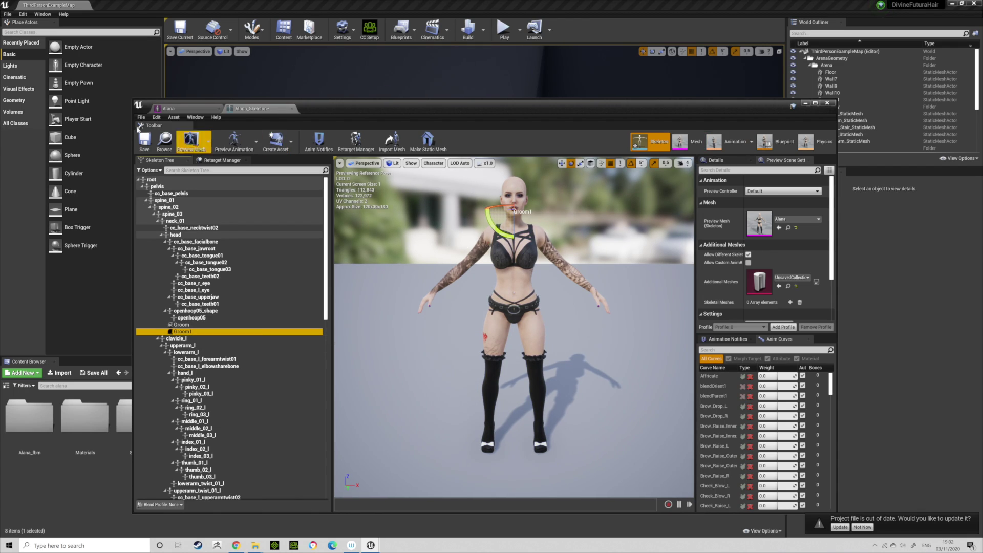
pyautogui.click(145, 144)
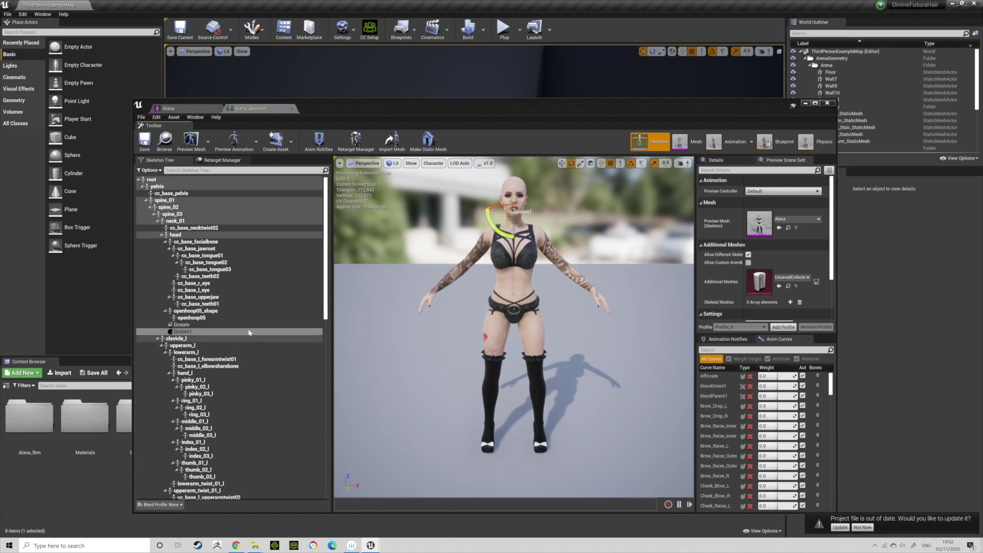
pyautogui.click(827, 104)
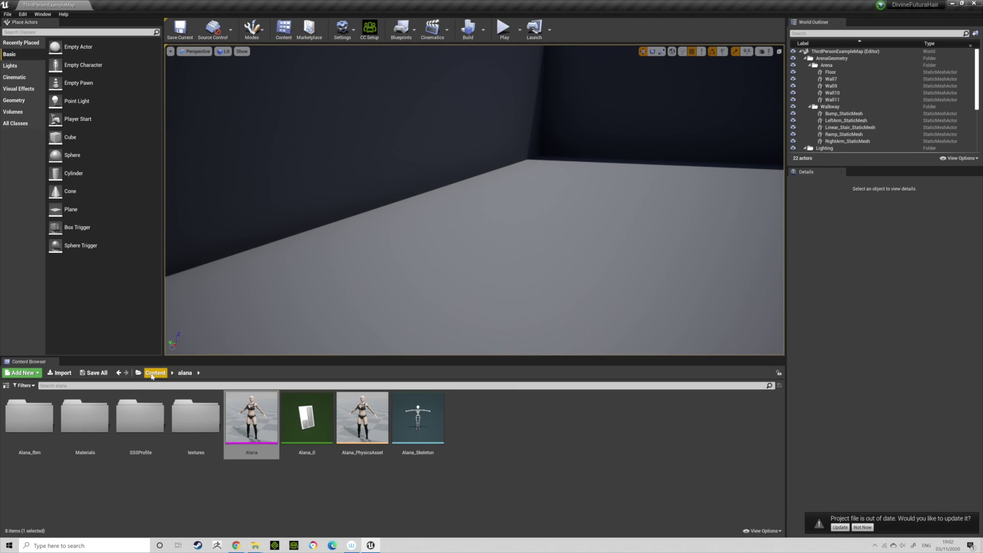
# Open the ThirdPersonCharacter blueprint from the Blueprints folder inside ThirdPersonBP.
pyautogui.click(153, 373)
pyautogui.doubleClick(449, 414)
pyautogui.doubleClick(25, 435)
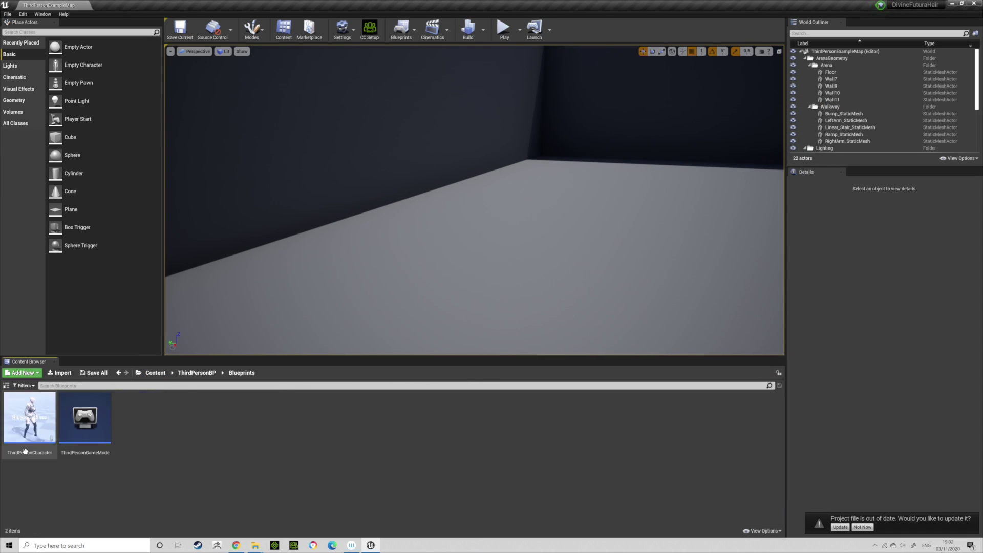
pyautogui.doubleClick(25, 450)
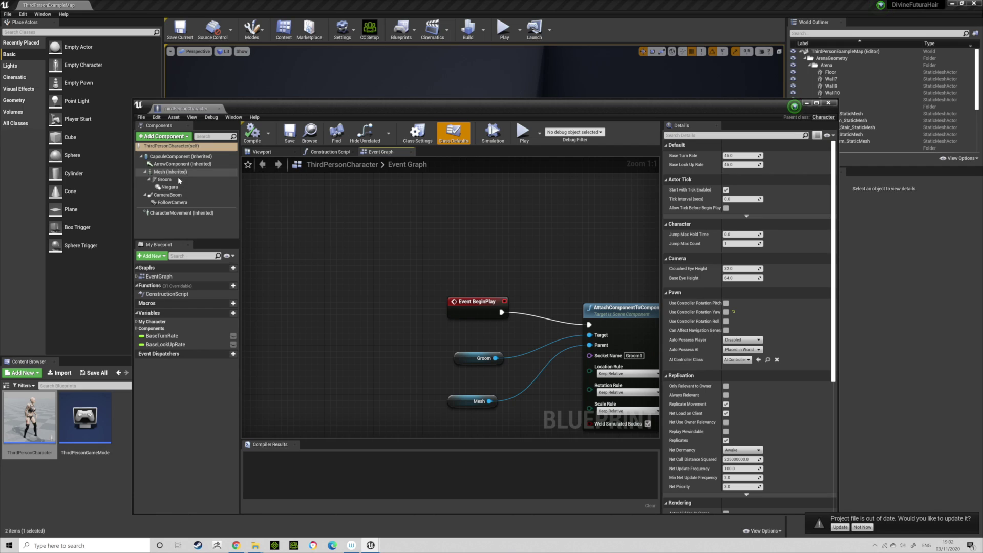
# Delete the existing Groom and Niagara components from the character blueprint.
pyautogui.click(164, 180)
pyautogui.rightClick(176, 180)
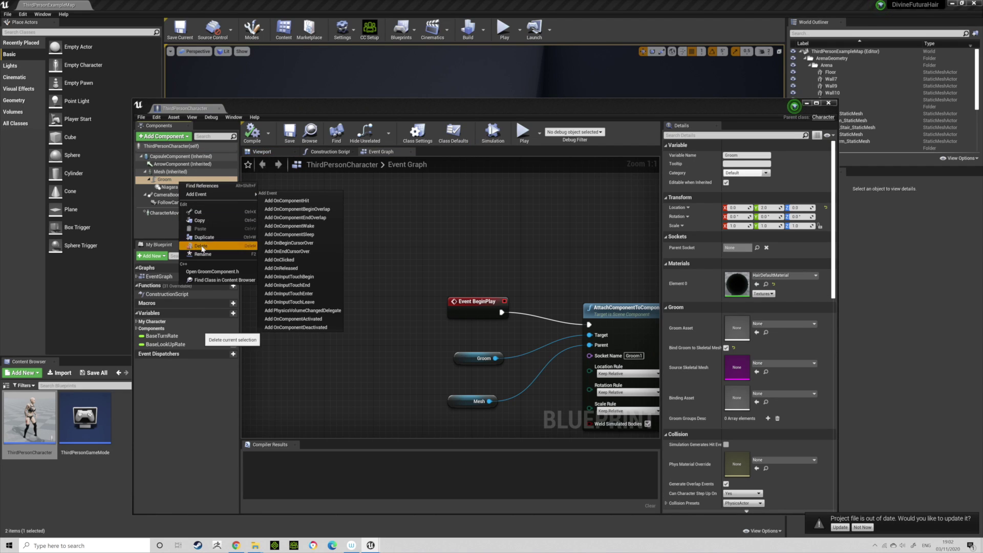
pyautogui.click(192, 243)
pyautogui.rightClick(172, 179)
pyautogui.click(192, 244)
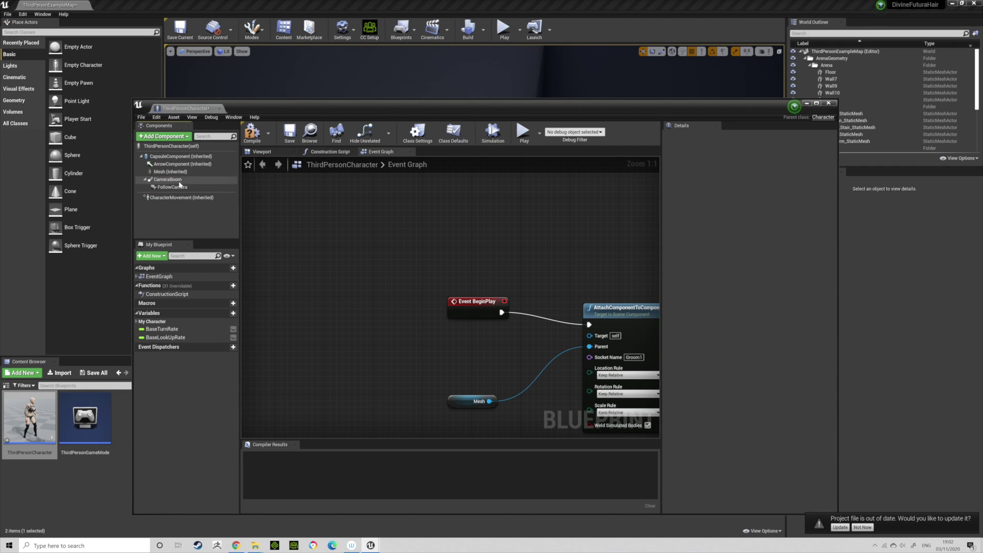
# Select the inherited Mesh component, show the character in the blueprint's viewport and compile the blueprint.
pyautogui.click(193, 173)
pyautogui.click(261, 151)
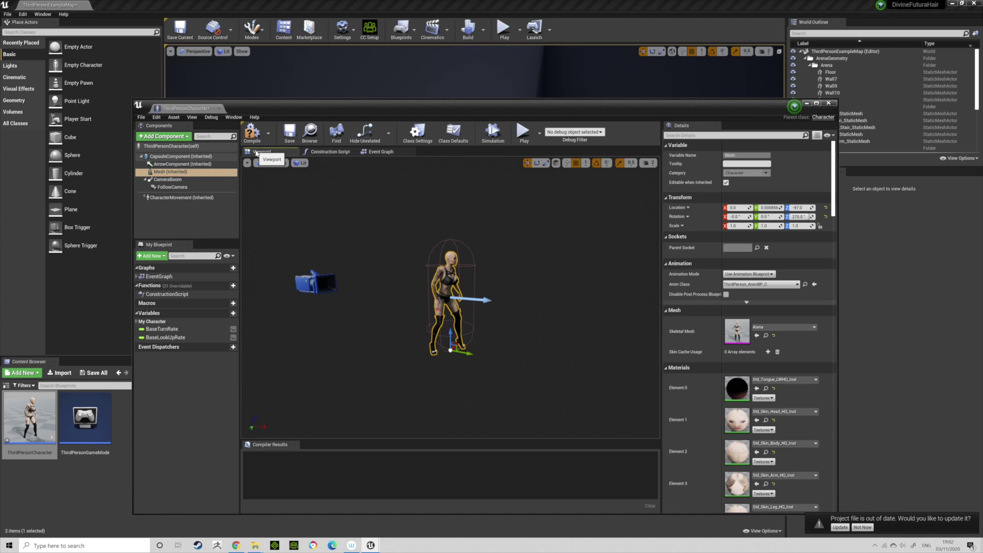
pyautogui.click(252, 132)
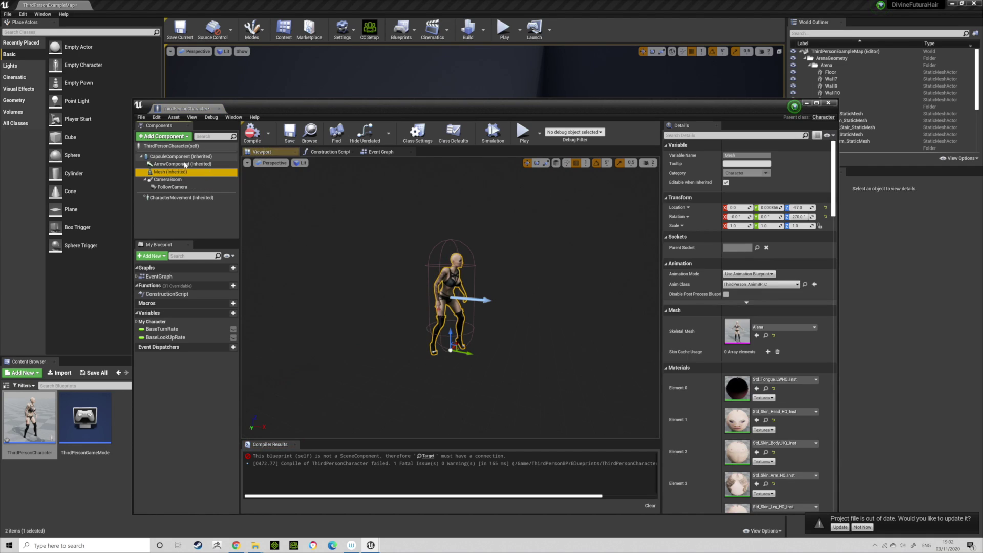
# Add a Groom component under the inherited Mesh, keeping its default name.
pyautogui.click(164, 136)
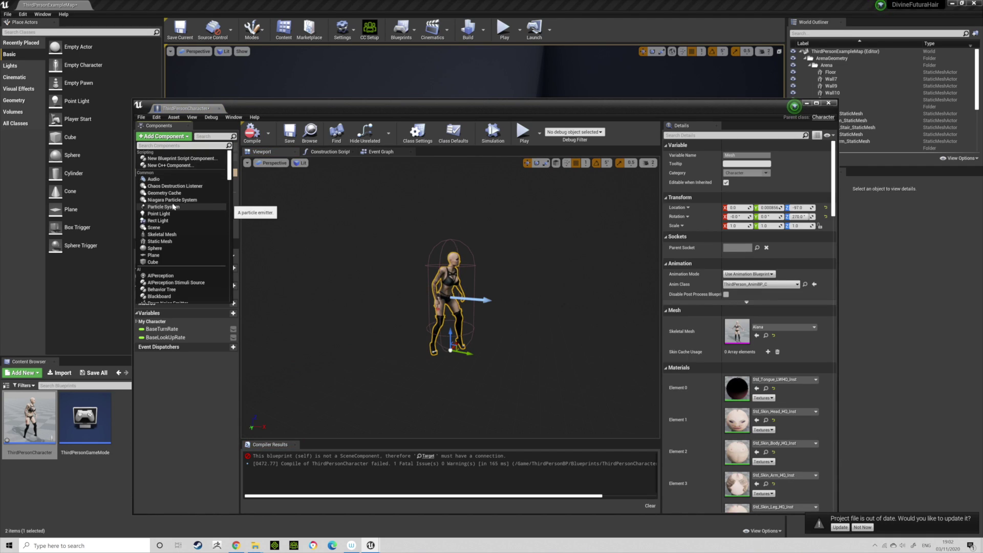
pyautogui.write('groom')
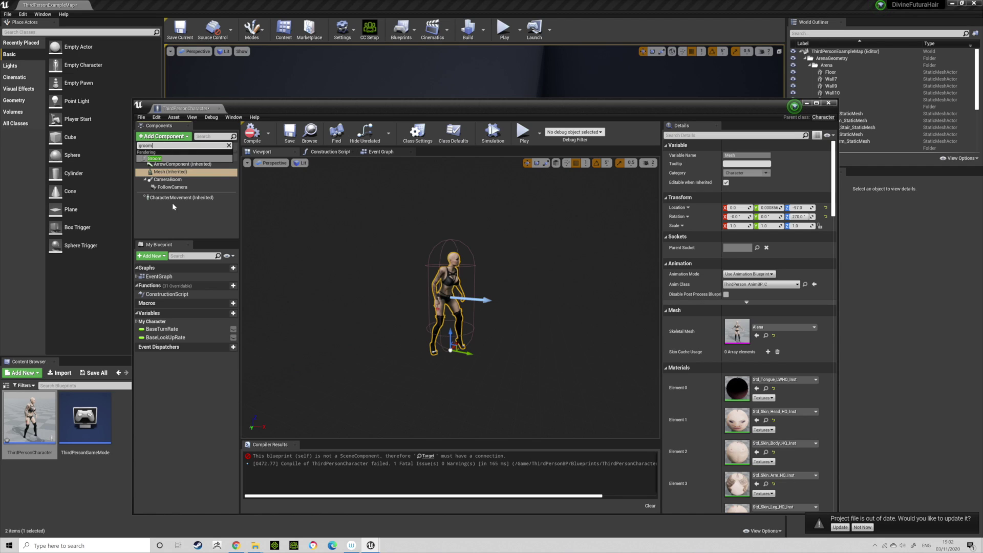
pyautogui.click(150, 158)
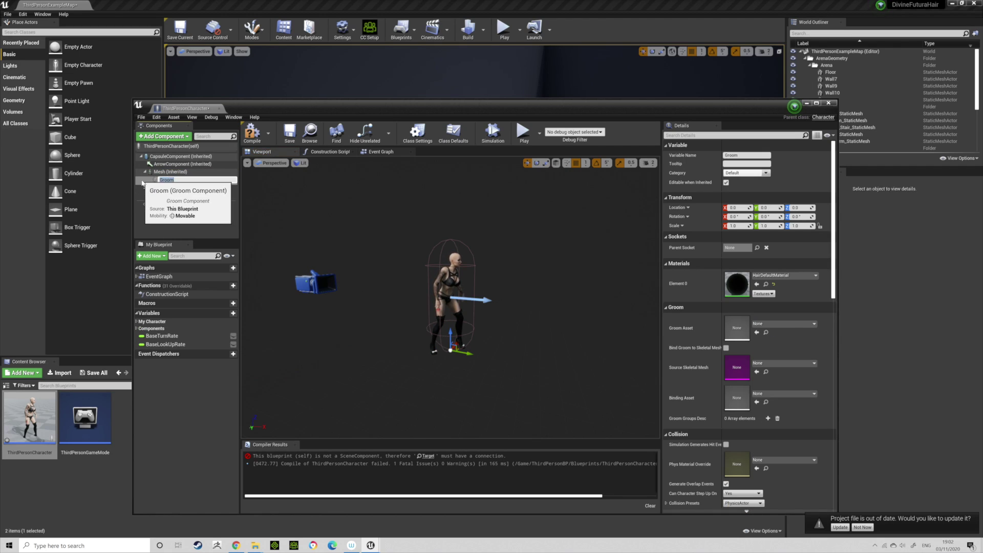
pyautogui.press('Return')
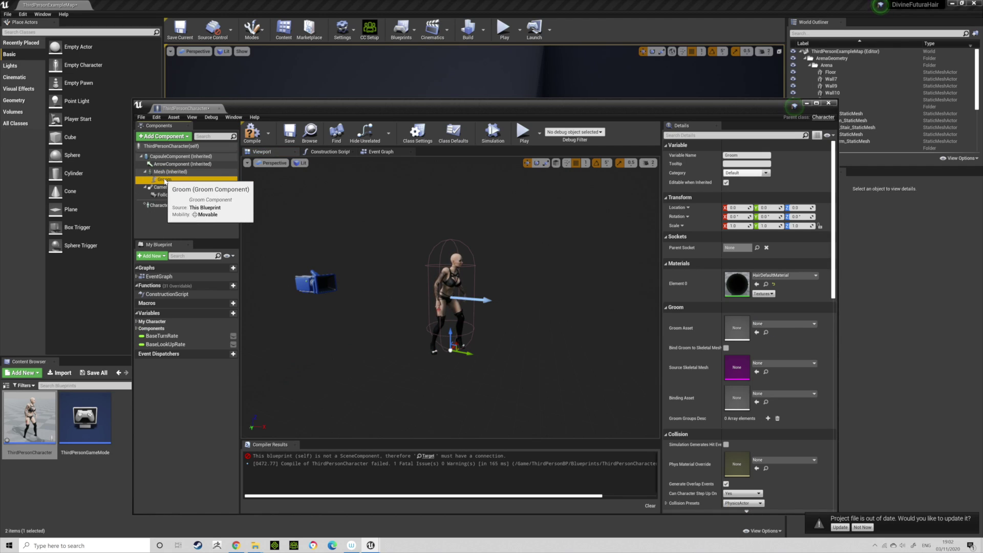
# Add a Niagara Particle System component under the Groom component.
pyautogui.click(178, 136)
pyautogui.write('niag')
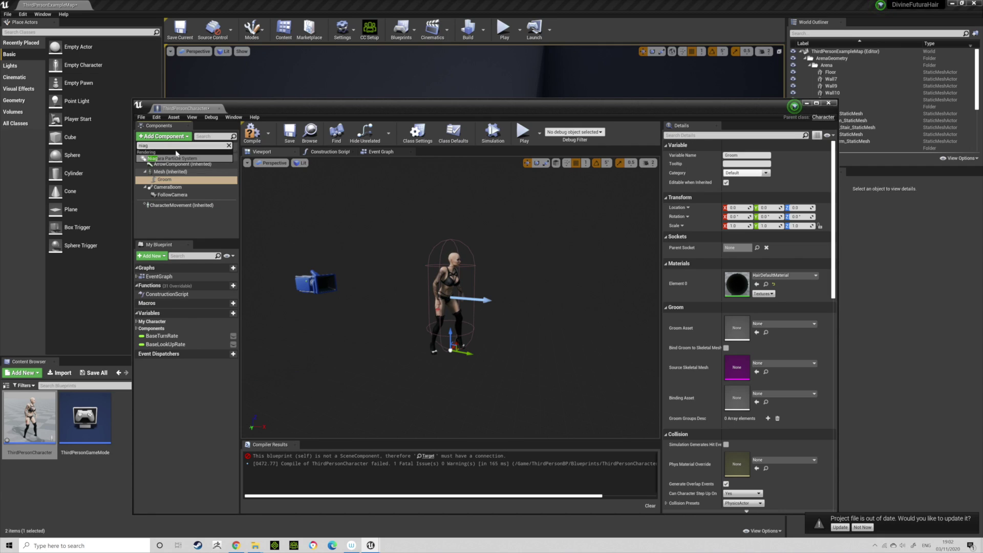
pyautogui.click(177, 158)
# Assign HairStyle1 as the Groom component's groom asset and inspect the hair's placement around the character's head.
pyautogui.click(167, 179)
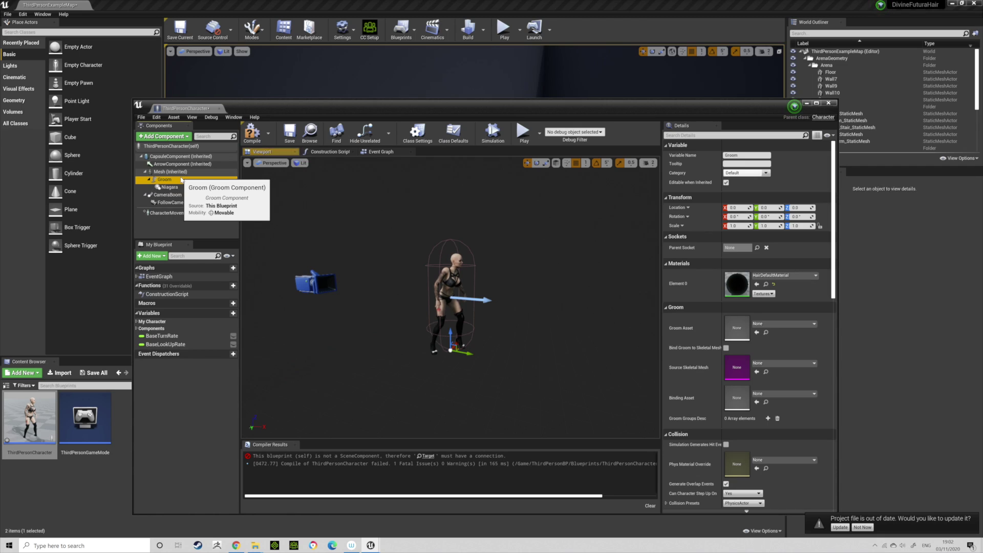
pyautogui.click(781, 324)
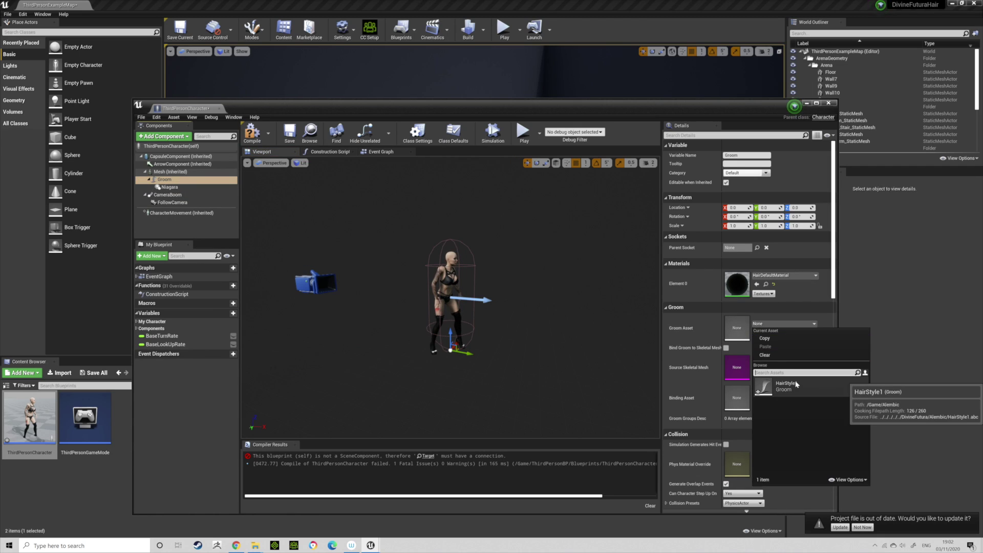
pyautogui.click(781, 369)
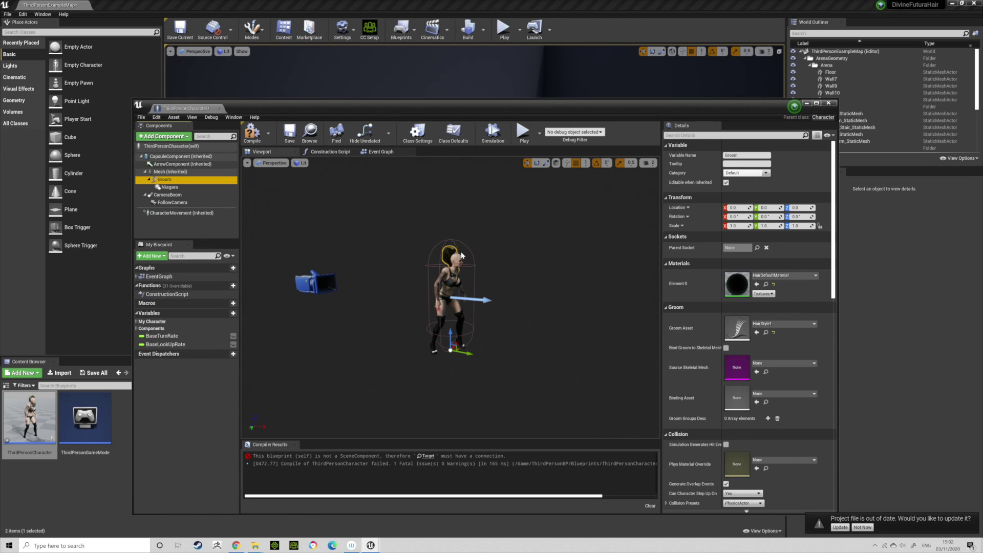
pyautogui.scroll(5, 483, 267)
pyautogui.moveTo(484, 267); pyautogui.dragTo(425, 255, button='right')
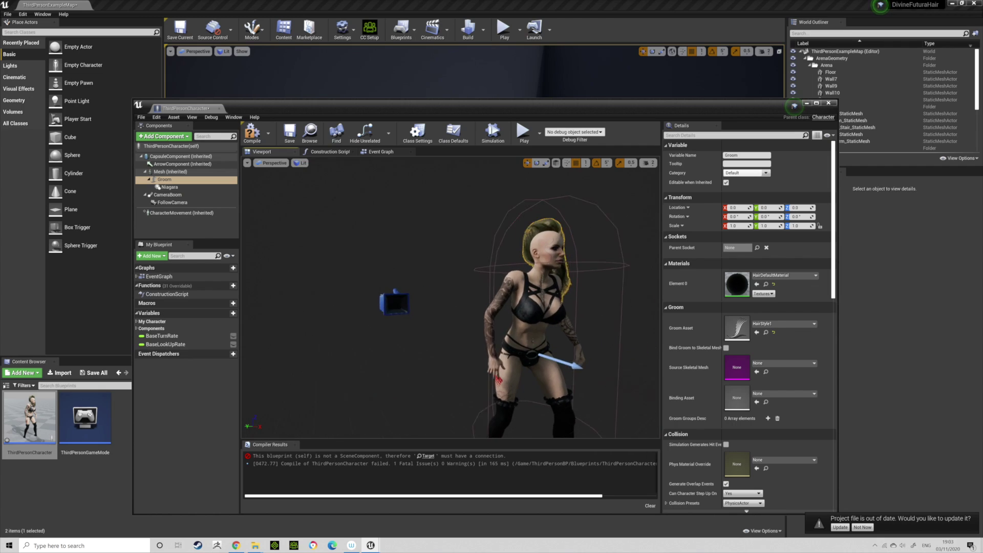
pyautogui.moveTo(458, 222); pyautogui.dragTo(517, 261, button='right')
pyautogui.moveTo(413, 233); pyautogui.dragTo(562, 254, button='right')
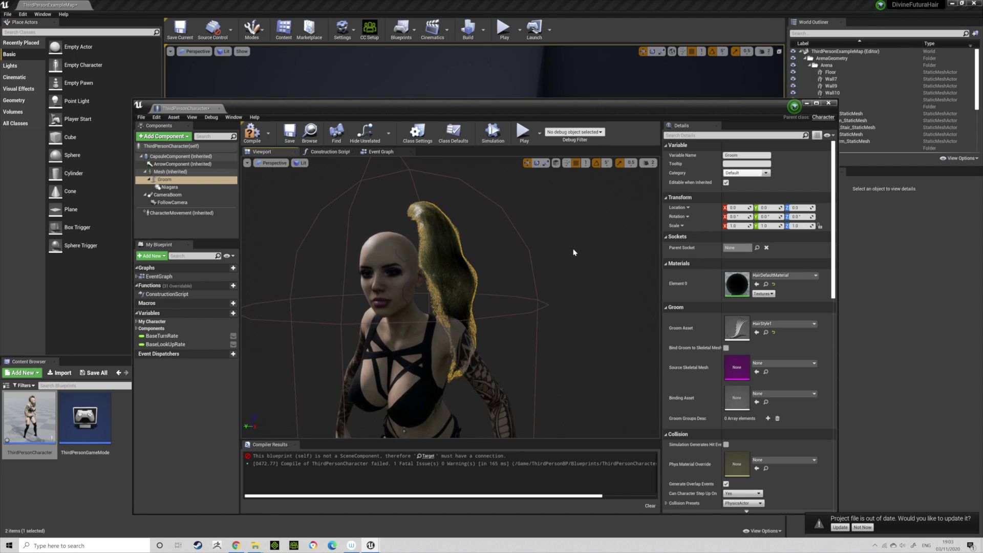
# Add one element to the Groom component's Groom Groups Desc array, expand its hair settings and inspect the hair up close.
pyautogui.click(768, 419)
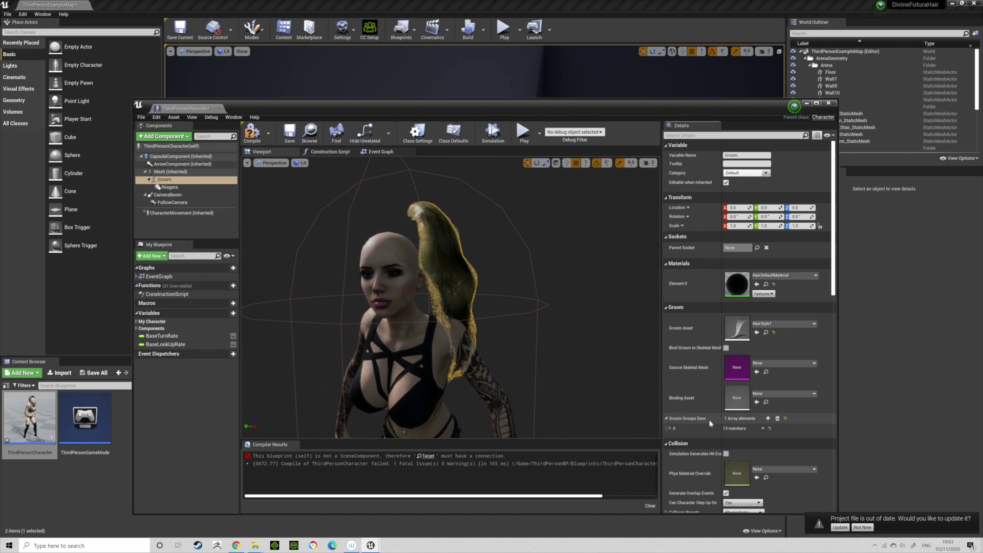
pyautogui.click(669, 428)
pyautogui.scroll(-3, 716, 420)
pyautogui.scroll(-1, 716, 420)
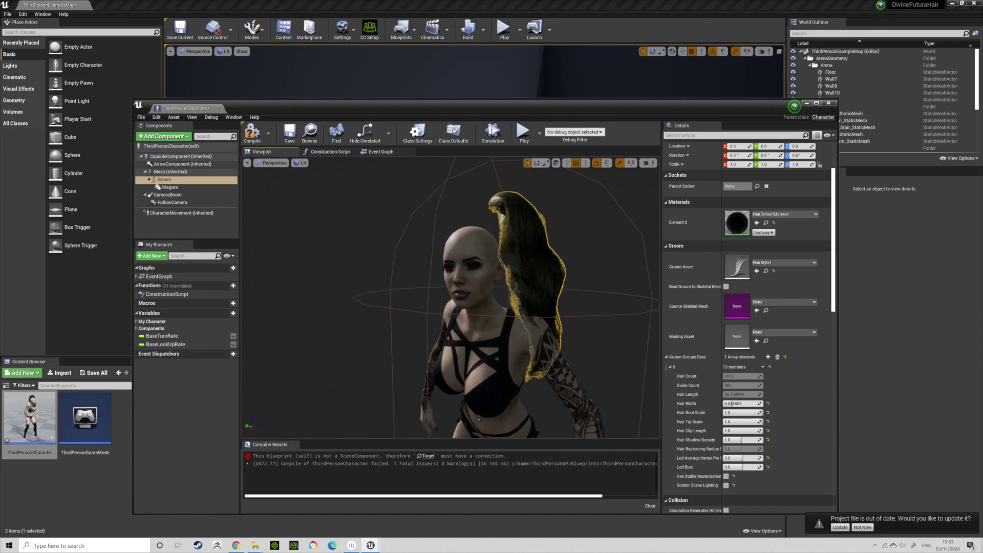
pyautogui.keyDown('alt'); pyautogui.moveTo(534, 347); pyautogui.dragTo(451, 348); pyautogui.keyUp('alt')
pyautogui.keyDown('alt'); pyautogui.moveTo(450, 348); pyautogui.dragTo(569, 308, button='right'); pyautogui.keyUp('alt')
pyautogui.click(514, 310)
pyautogui.moveTo(514, 311)
pyautogui.keyDown('alt'); pyautogui.mouseDown()
pyautogui.moveTo(436, 310)
pyautogui.moveTo(519, 310)
pyautogui.mouseUp(); pyautogui.keyUp('alt')
pyautogui.click(510, 269)
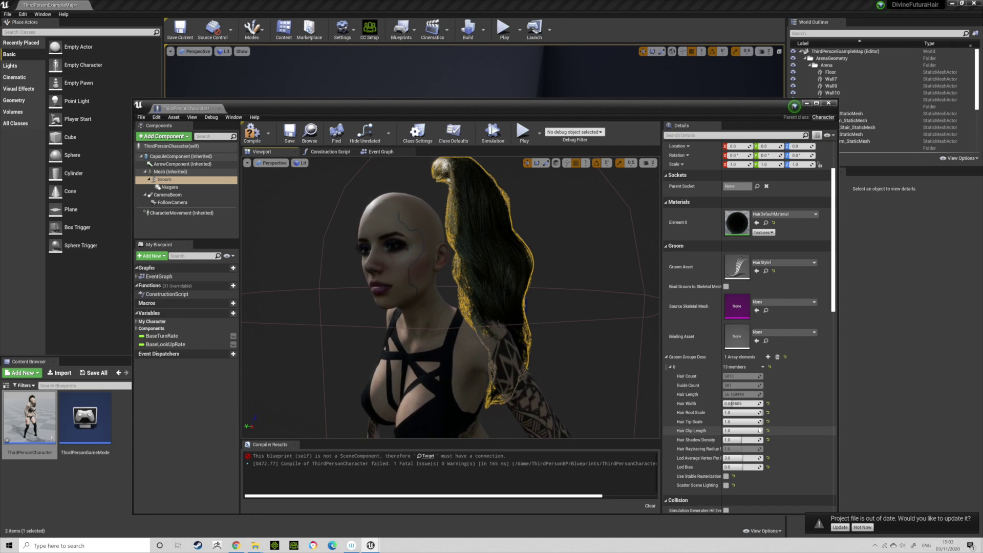
# Compile the blueprint and check the settings of the Niagara and Groom components.
pyautogui.click(256, 135)
pyautogui.click(169, 186)
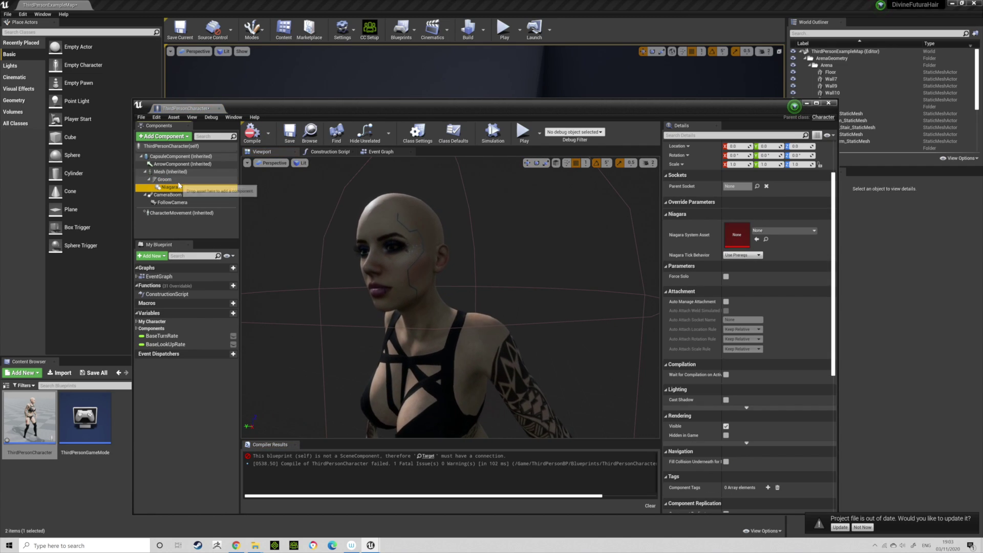
pyautogui.click(183, 180)
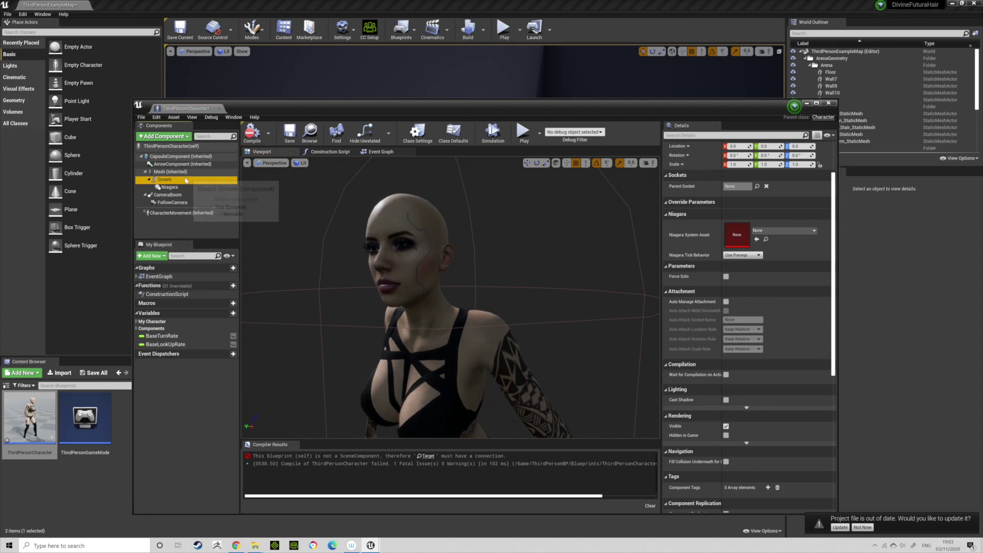
# Add an AttachComponentToComponent (Mesh) node to the Event Graph beside the existing attach node.
pyautogui.click(384, 152)
pyautogui.scroll(-2, 545, 278)
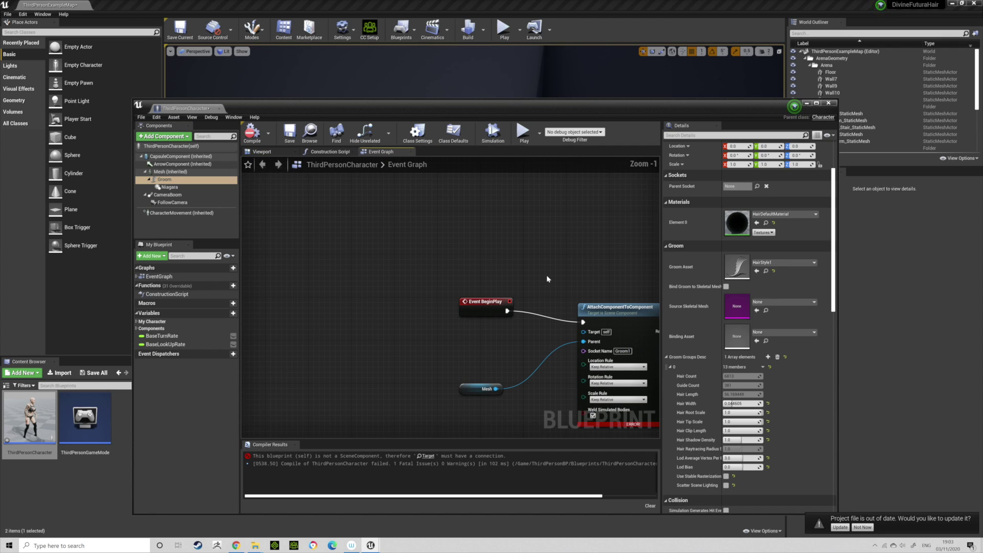
pyautogui.moveTo(546, 272); pyautogui.dragTo(397, 223, button='right')
pyautogui.scroll(2, 398, 224)
pyautogui.click(468, 263)
pyautogui.scroll(-1, 434, 248)
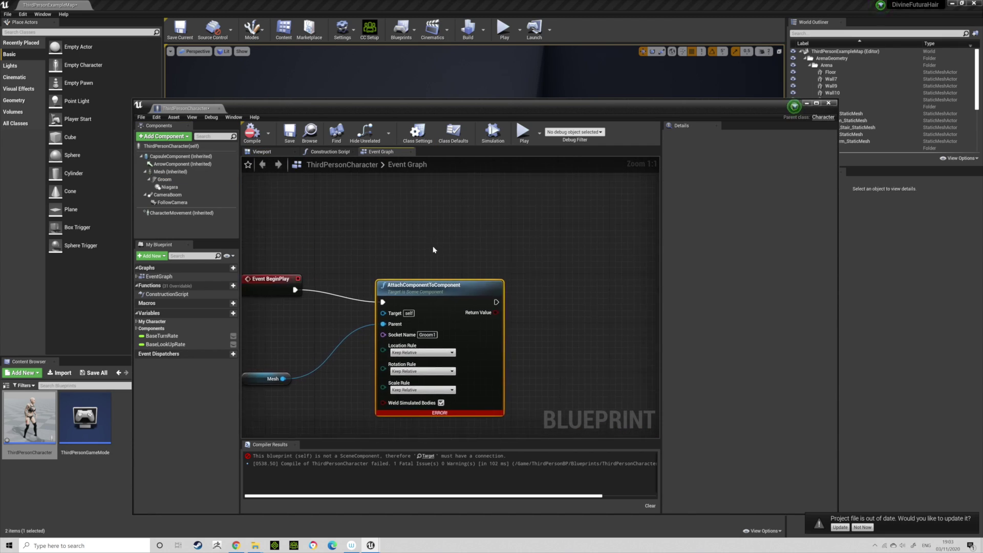
pyautogui.moveTo(523, 266); pyautogui.dragTo(466, 259, button='right')
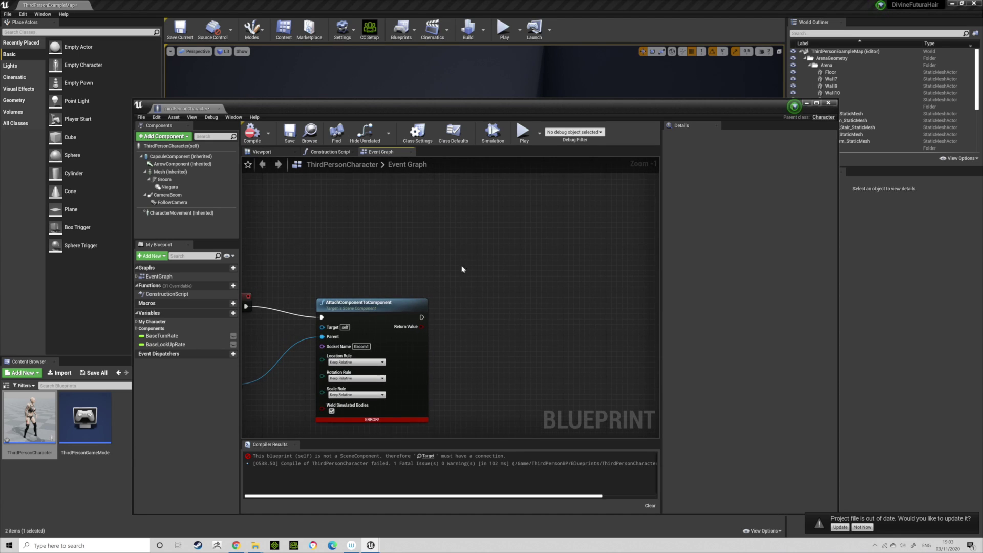
pyautogui.rightClick(487, 229)
pyautogui.write('atta')
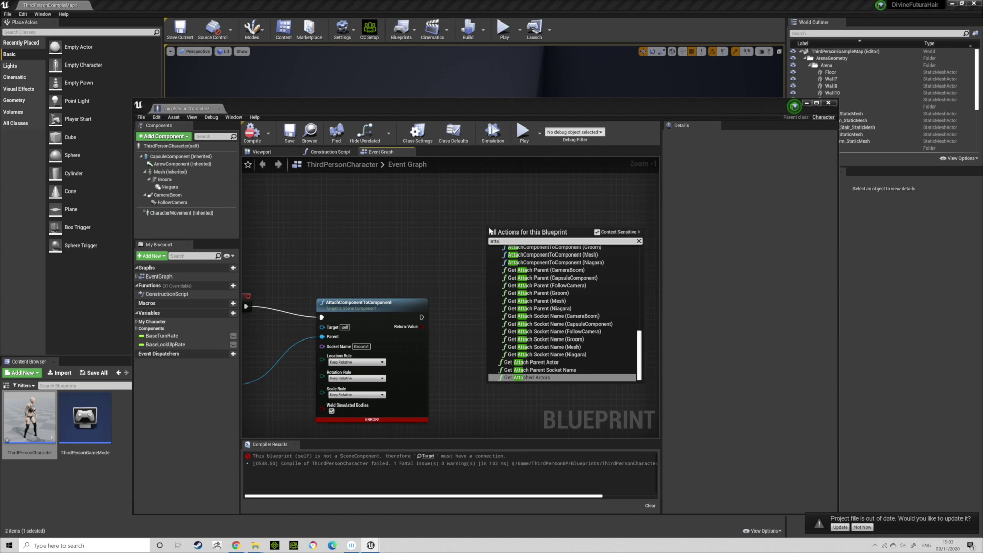
pyautogui.write('chcomp')
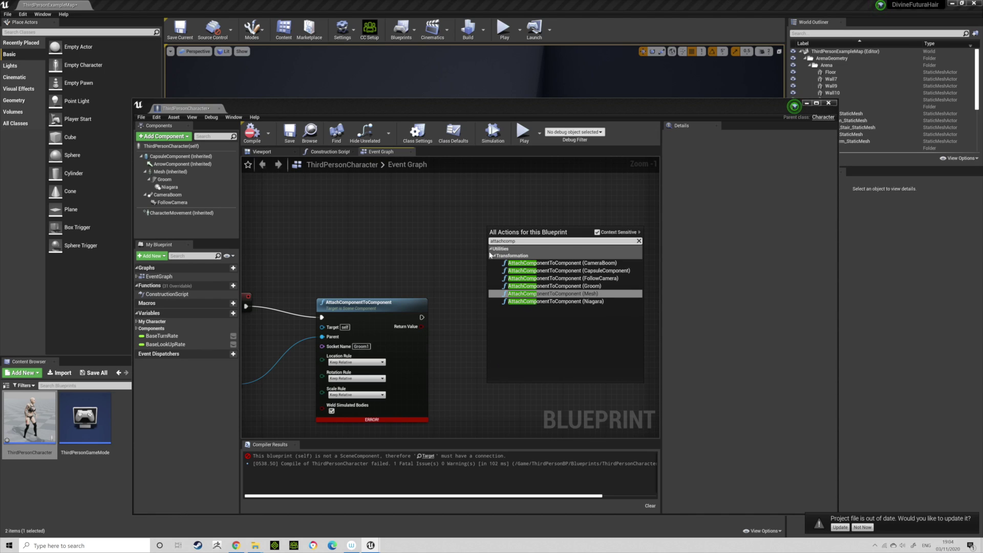
pyautogui.click(543, 295)
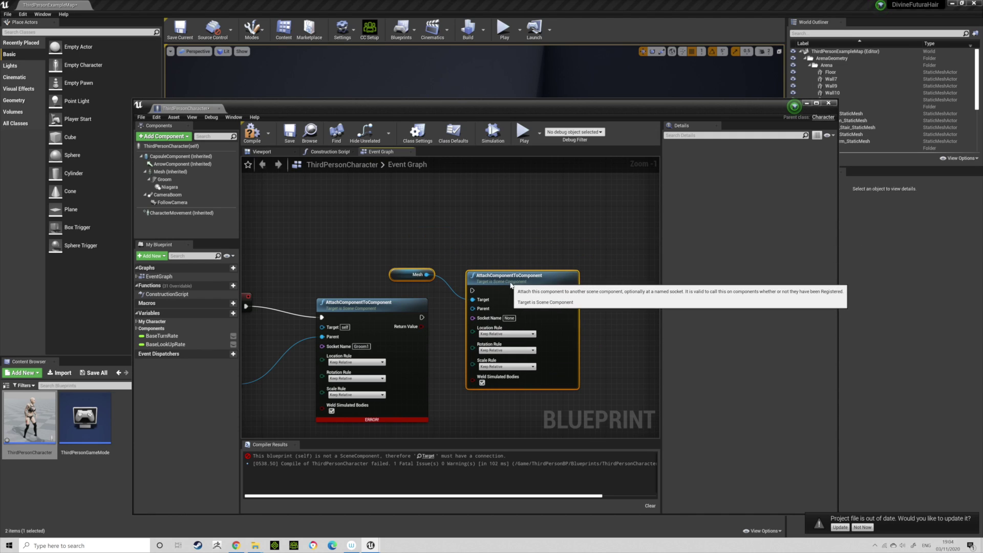
# Delete the old AttachComponentToComponent node with the Groom1 socket name and the Mesh node that fed it.
pyautogui.moveTo(414, 290); pyautogui.dragTo(499, 251, button='right')
pyautogui.click(480, 276)
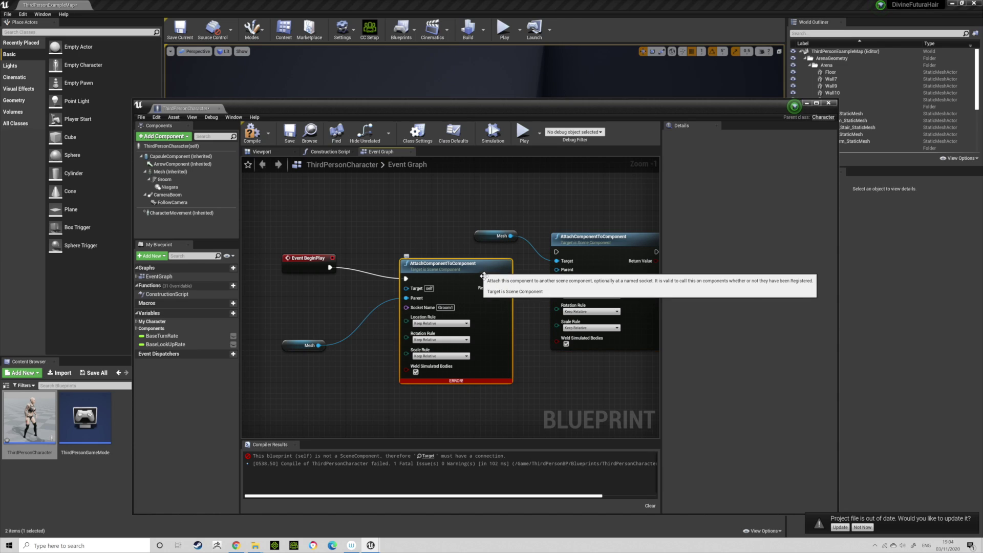
pyautogui.press('Delete')
pyautogui.click(307, 345)
pyautogui.press('Delete')
# Move the new AttachComponentToComponent node next to Event BeginPlay and delete the Mesh node wired to its Target.
pyautogui.moveTo(599, 259); pyautogui.dragTo(479, 302)
pyautogui.moveTo(489, 237); pyautogui.dragTo(311, 354)
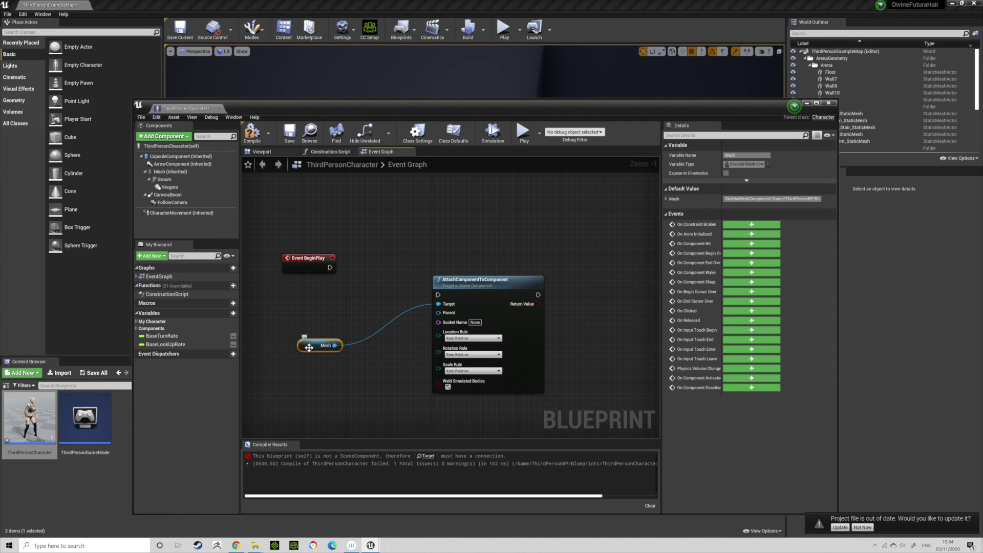
pyautogui.press('Delete')
pyautogui.moveTo(455, 279); pyautogui.dragTo(406, 253)
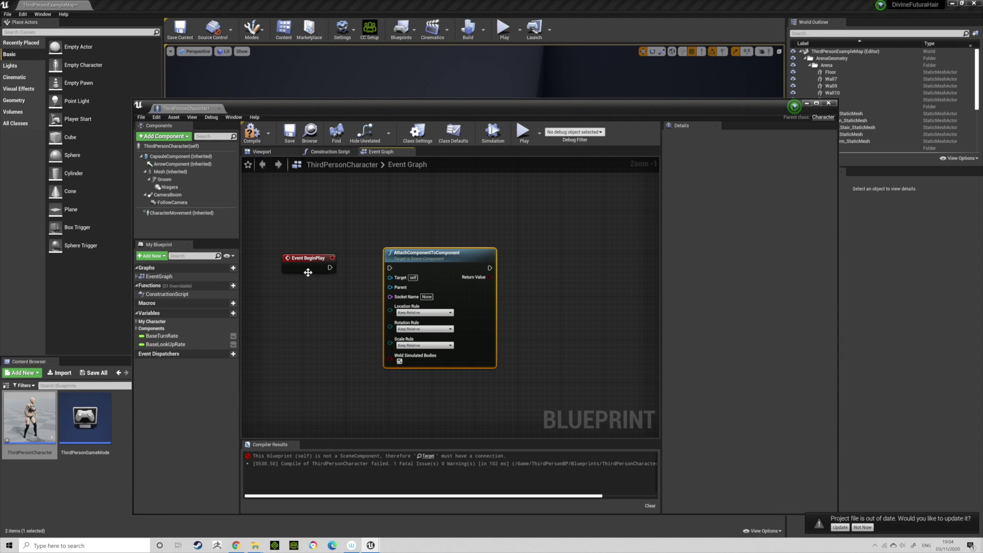
# Search the graph actions for "event be", choose Event BeginPlay and connect its execution output to AttachComponentToComponent.
pyautogui.rightClick(308, 201)
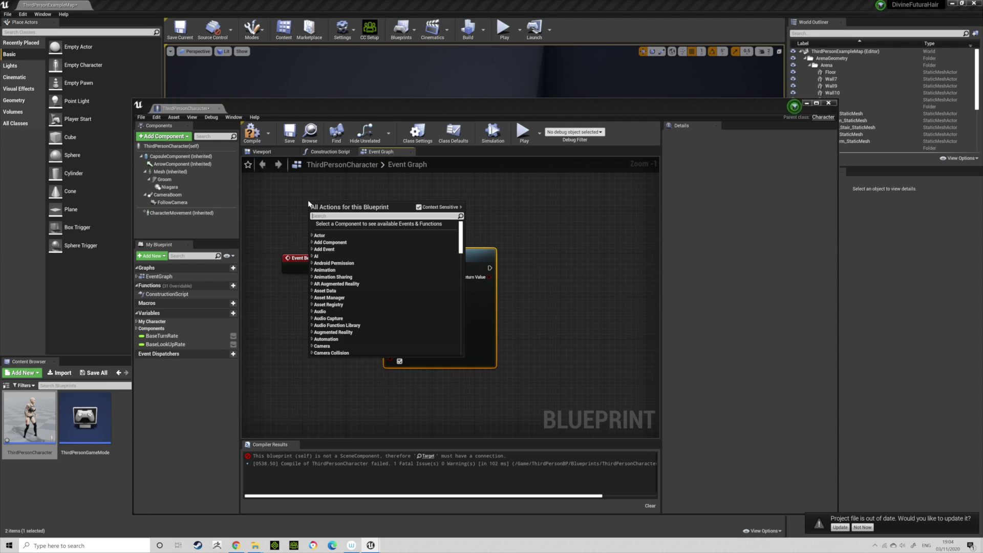
pyautogui.write('eve')
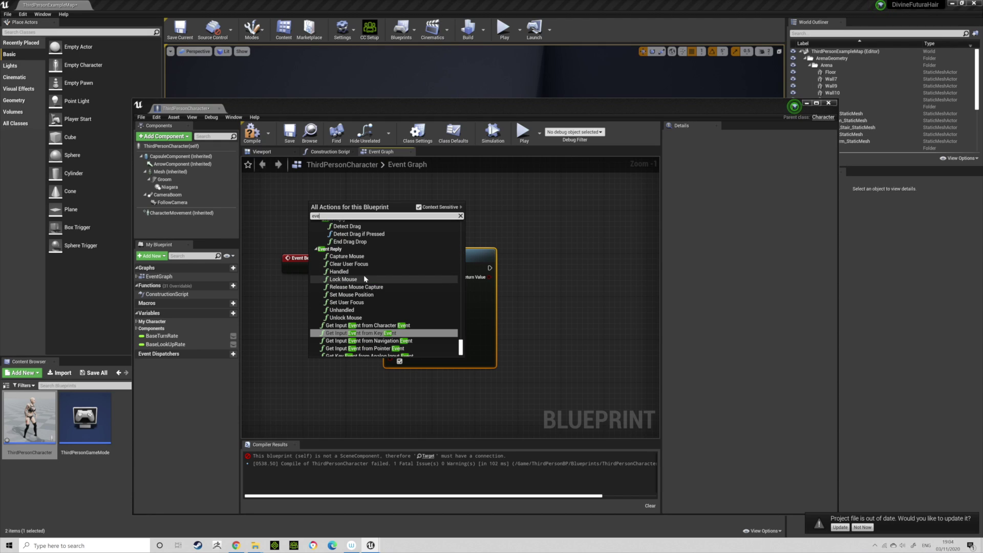
pyautogui.write('nt g')
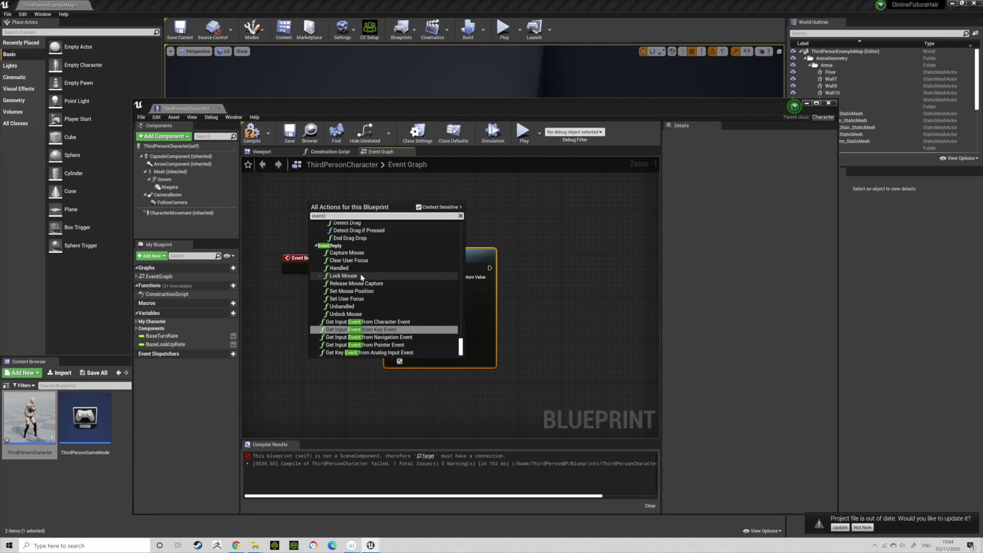
pyautogui.press('BackSpace')
pyautogui.write('be')
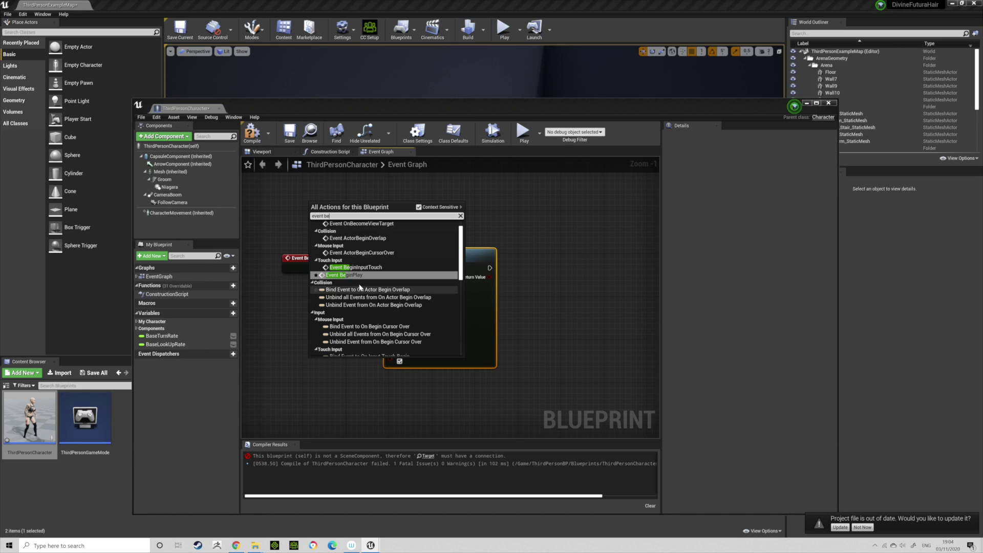
pyautogui.click(361, 280)
pyautogui.click(361, 274)
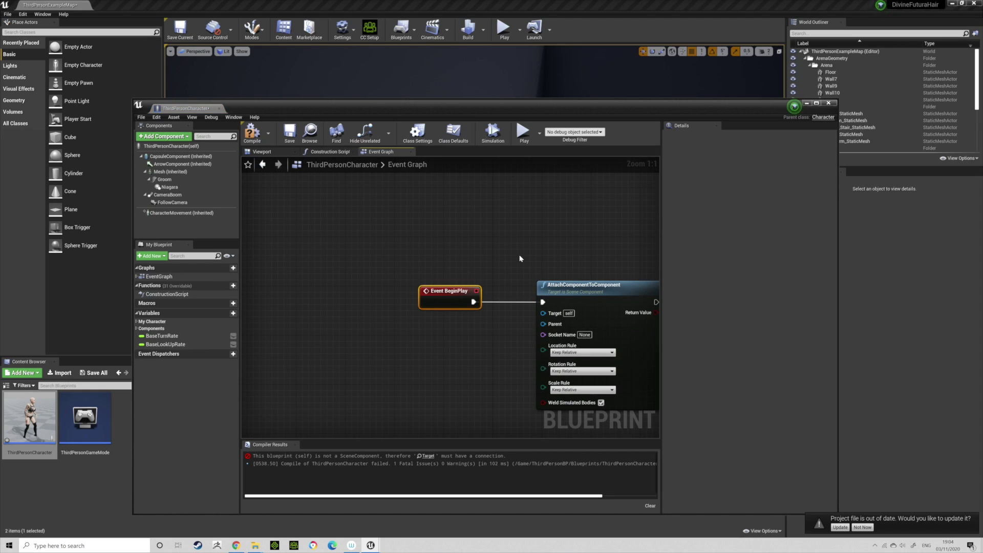
# Add a Groom component node to the Event Graph, connect it to the Target of AttachComponentToComponent and place it beneath Event BeginPlay.
pyautogui.moveTo(519, 258); pyautogui.dragTo(475, 217, button='right')
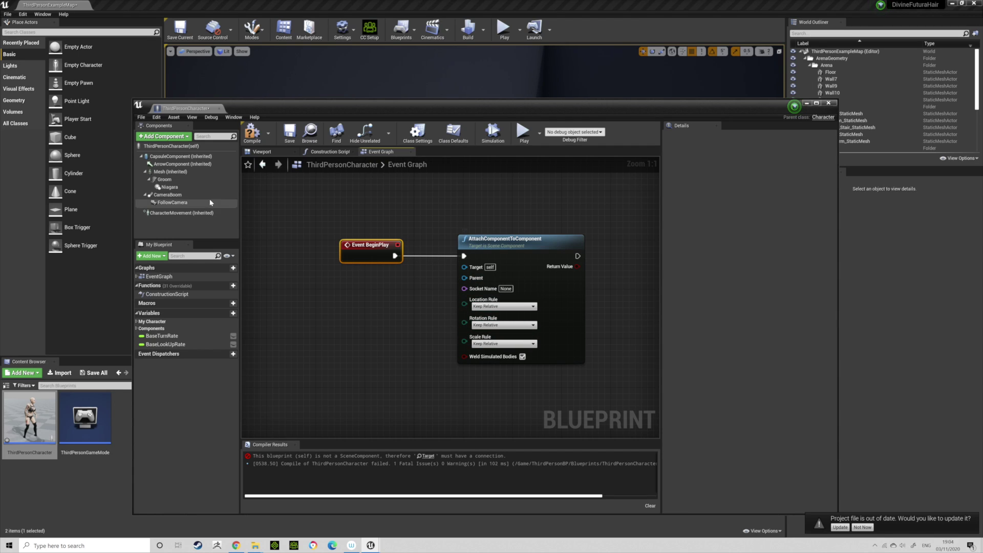
pyautogui.click(167, 179)
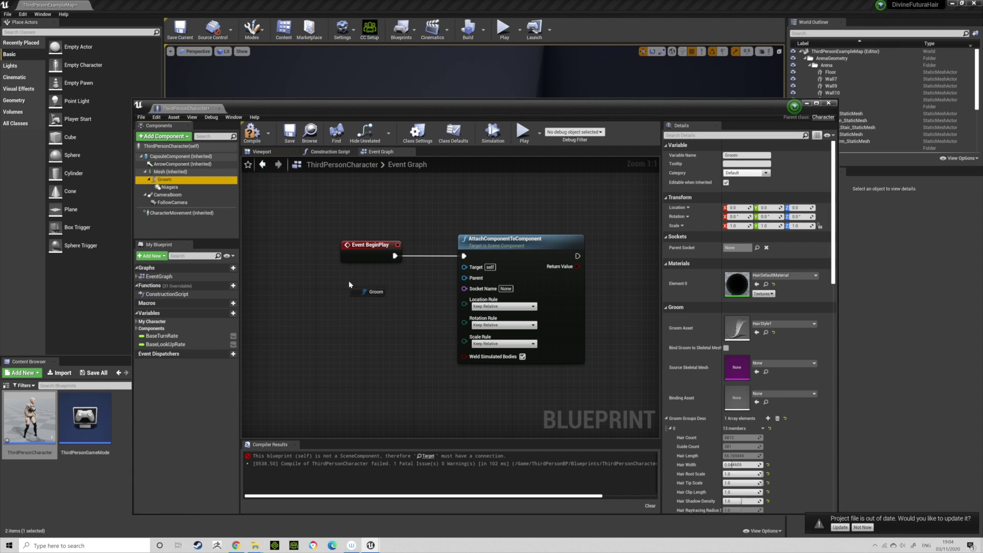
pyautogui.moveTo(350, 281); pyautogui.dragTo(353, 285)
pyautogui.moveTo(449, 276); pyautogui.dragTo(465, 266)
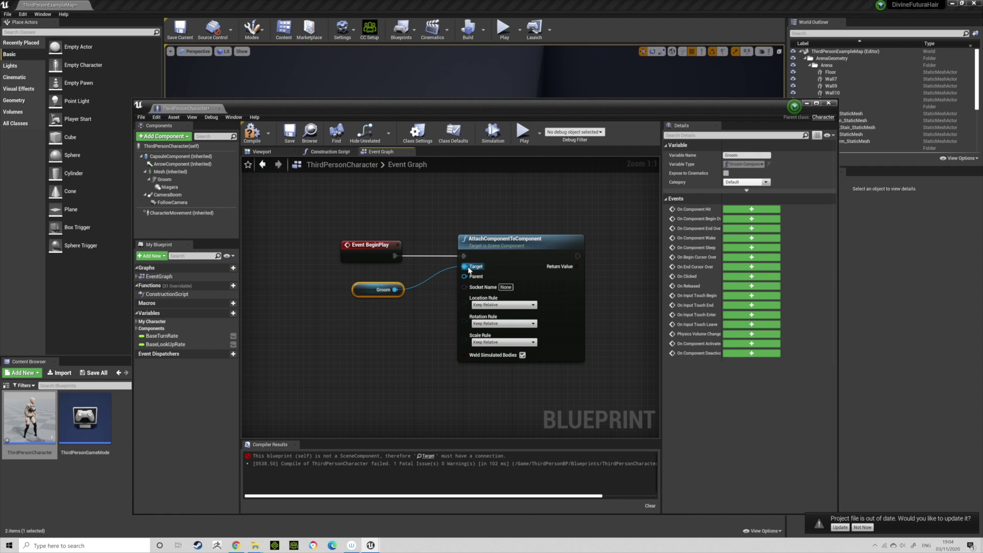
pyautogui.moveTo(374, 293); pyautogui.dragTo(367, 281)
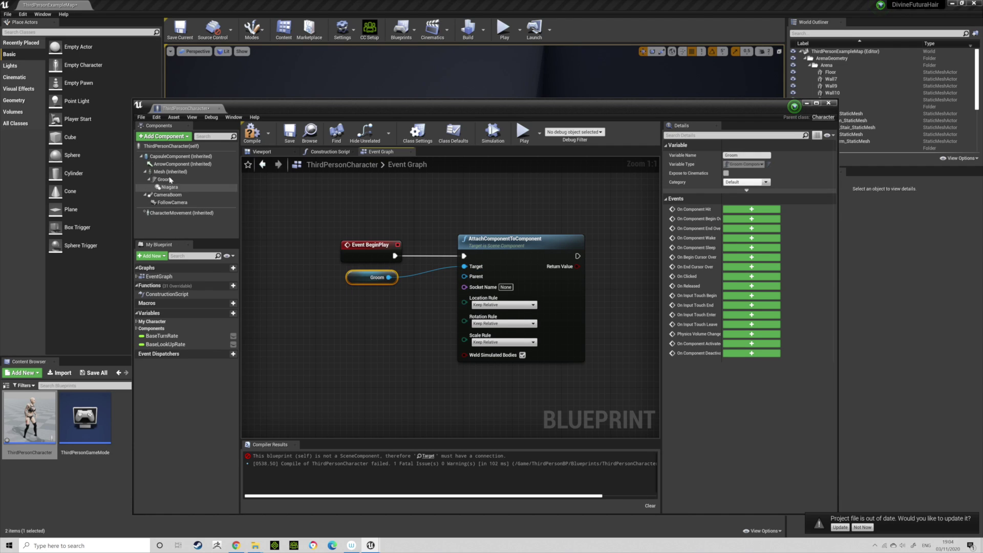
# Connect a Mesh component node to the attach node's Parent, set Socket Name to Groom1 and compile the blueprint.
pyautogui.moveTo(169, 171); pyautogui.dragTo(459, 281)
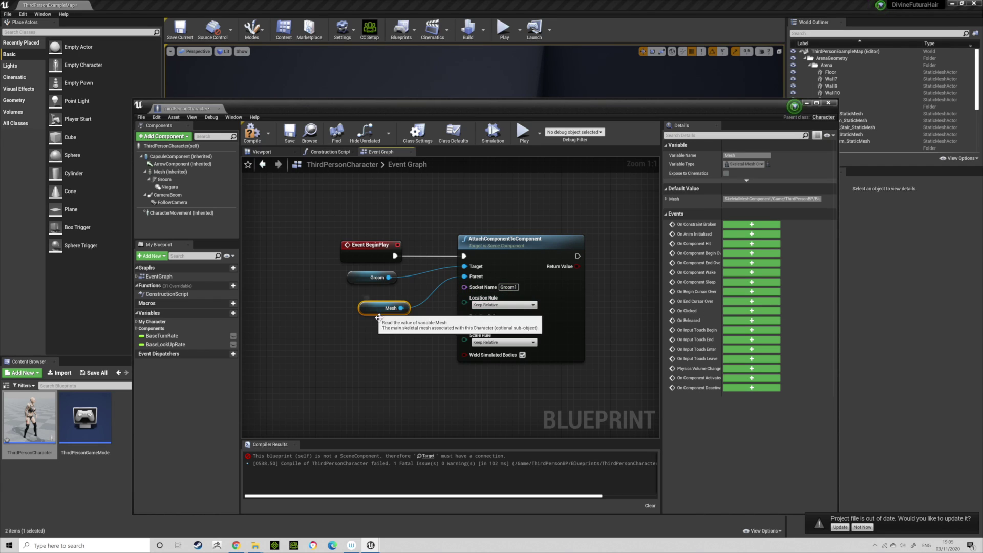
pyautogui.moveTo(369, 311); pyautogui.dragTo(351, 305)
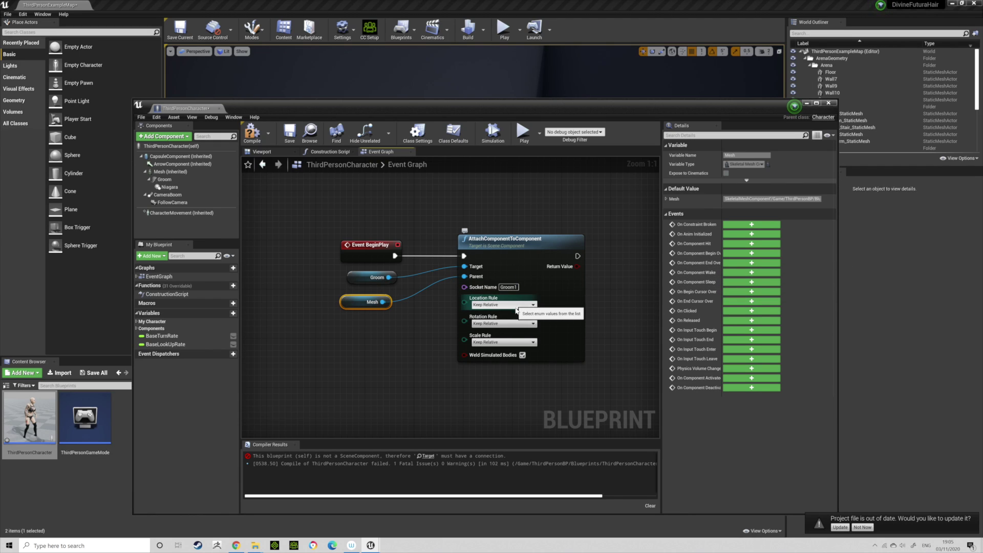
pyautogui.click(252, 132)
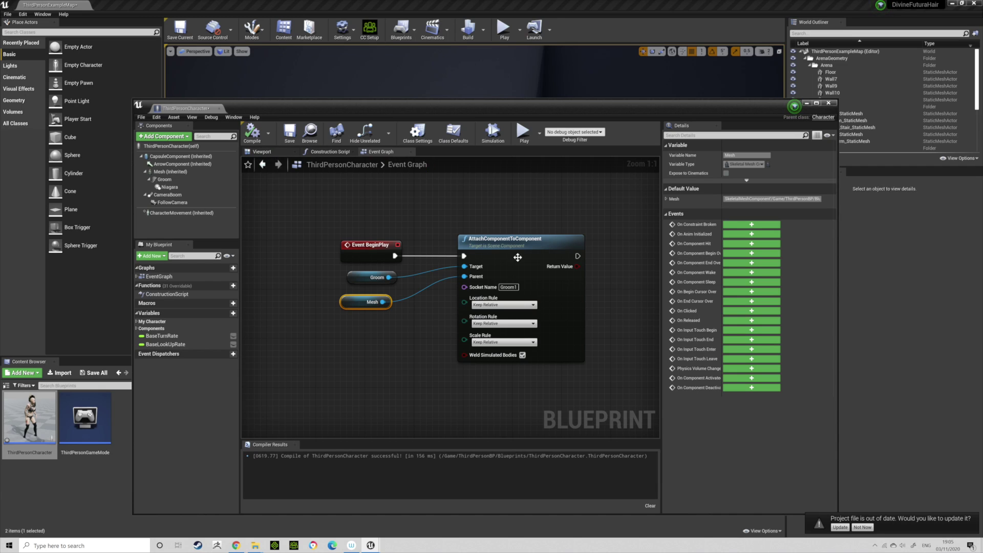
# Inspect the hair in the blueprint viewport, enable Bind Groom to Skeletal Mesh on the Groom component and compile.
pyautogui.click(278, 152)
pyautogui.keyDown('alt'); pyautogui.moveTo(483, 259); pyautogui.dragTo(369, 254); pyautogui.keyUp('alt')
pyautogui.click(496, 254)
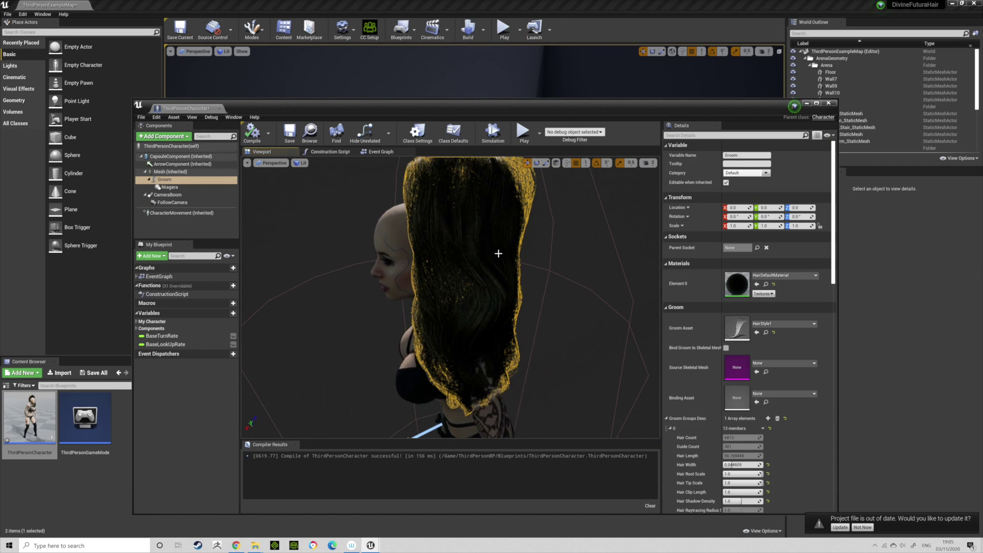
pyautogui.click(726, 348)
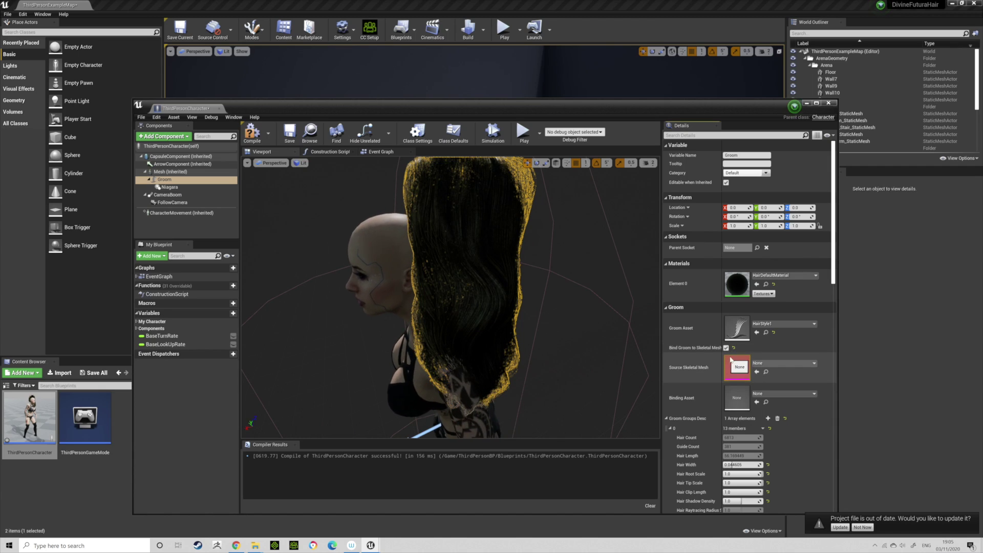
pyautogui.click(253, 132)
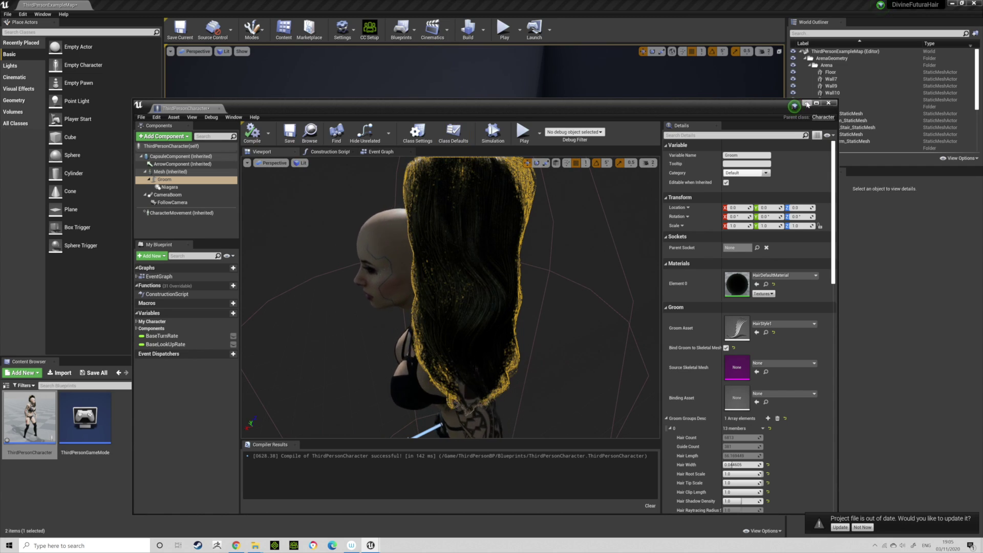
# Play the level and walk the character around to check where the attached hair sits, and stop the session.
pyautogui.click(807, 103)
pyautogui.click(504, 29)
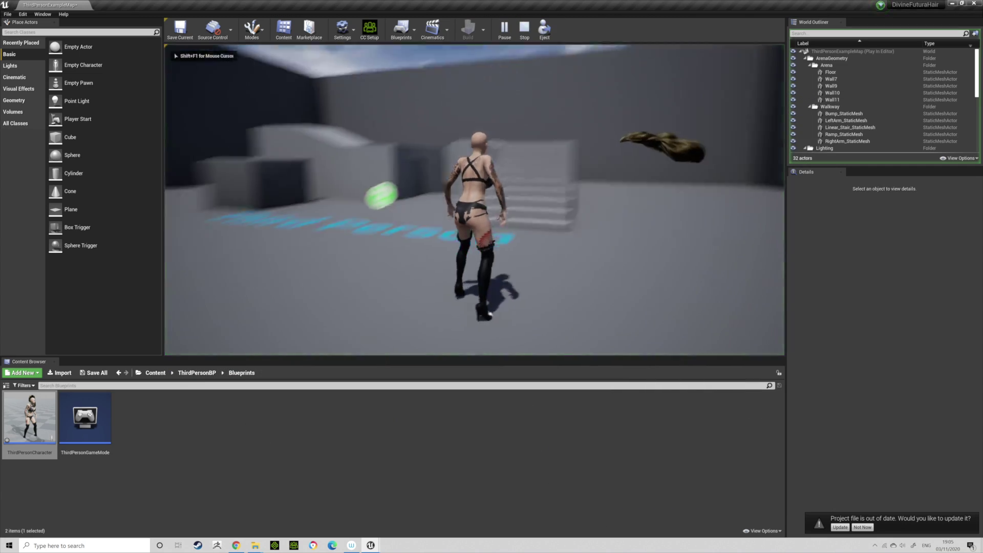
pyautogui.press('w')
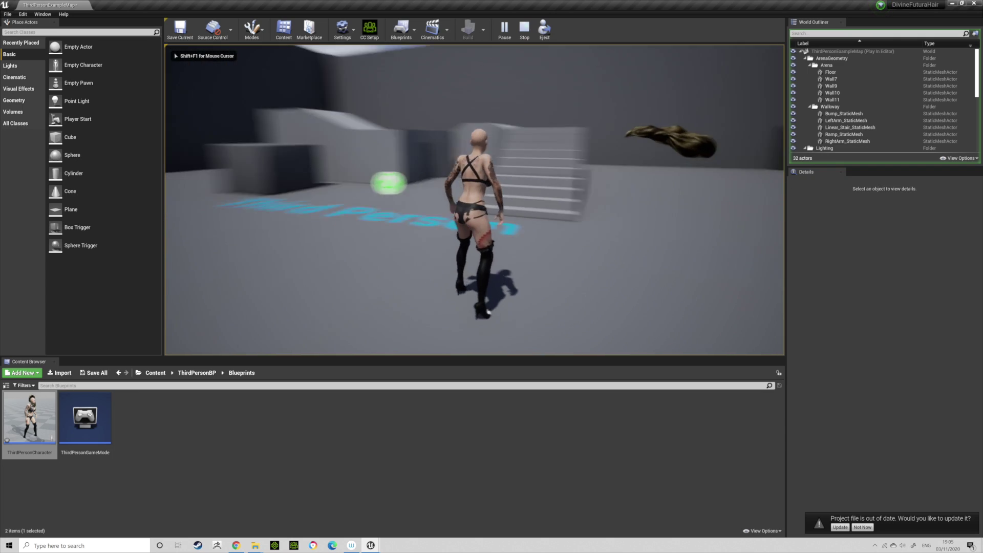
pyautogui.press('w')
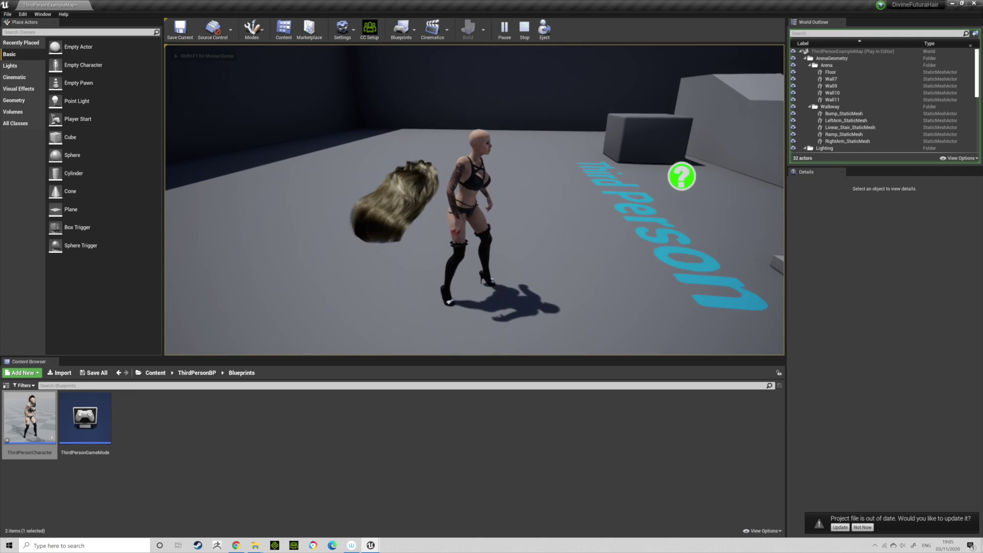
pyautogui.press('Escape')
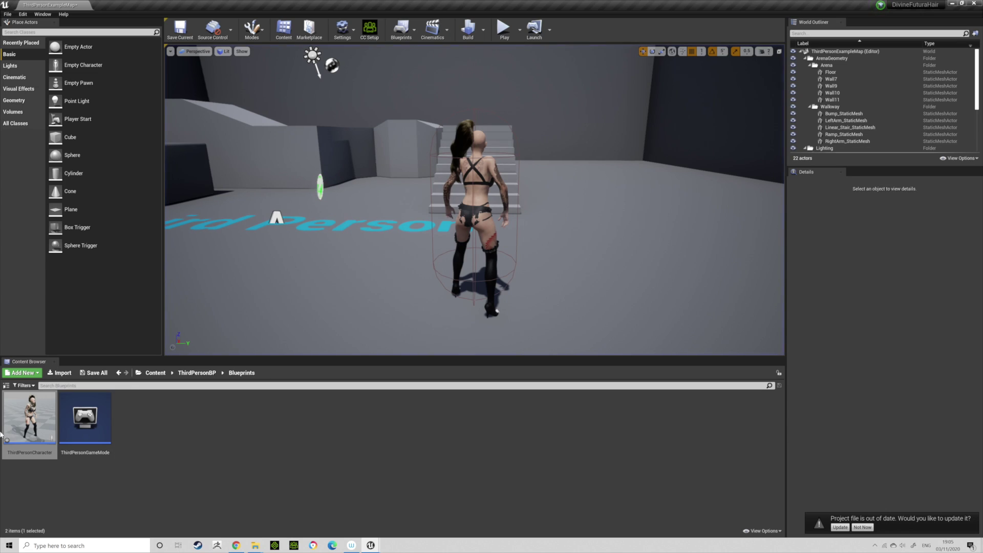
# Open the skeleton of the Alana mesh from the alana folder, rotate the Groom1 socket in the front view plane and save.
pyautogui.click(155, 372)
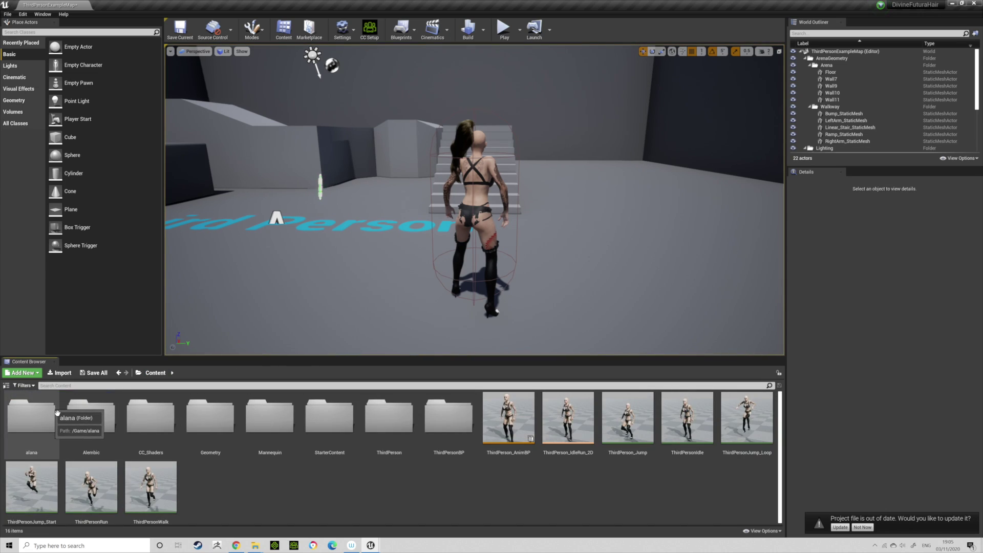
pyautogui.doubleClick(57, 413)
pyautogui.doubleClick(252, 418)
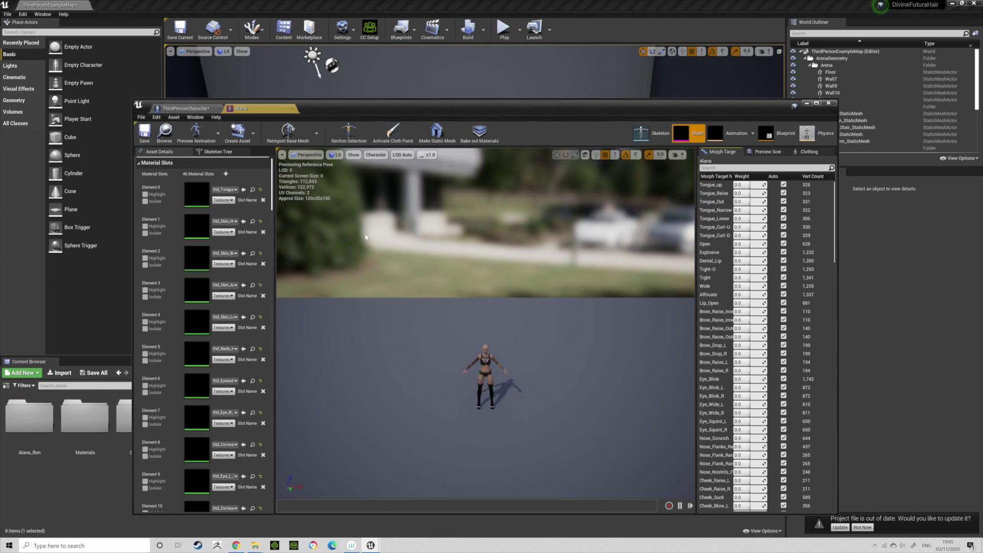
pyautogui.click(641, 133)
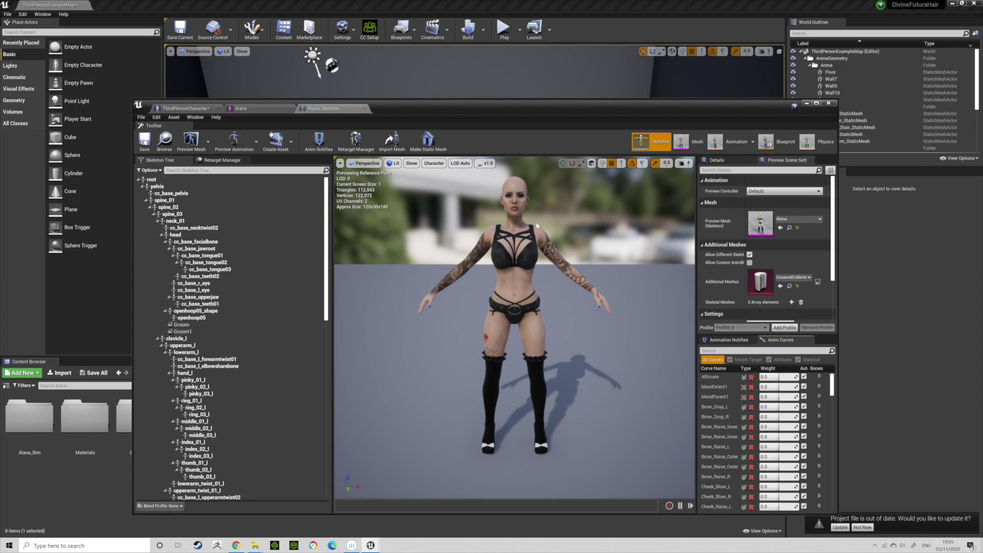
pyautogui.click(183, 331)
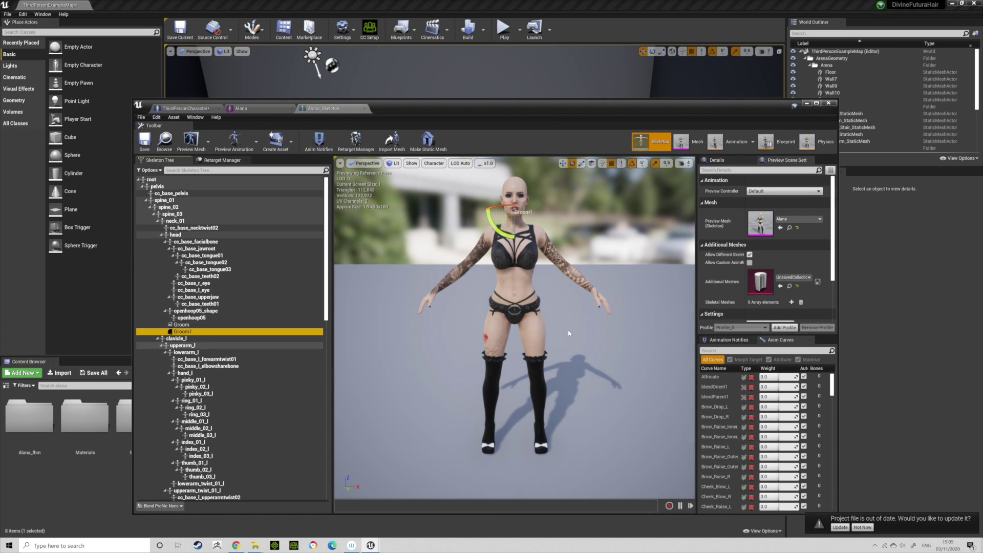
pyautogui.moveTo(498, 233); pyautogui.dragTo(498, 233)
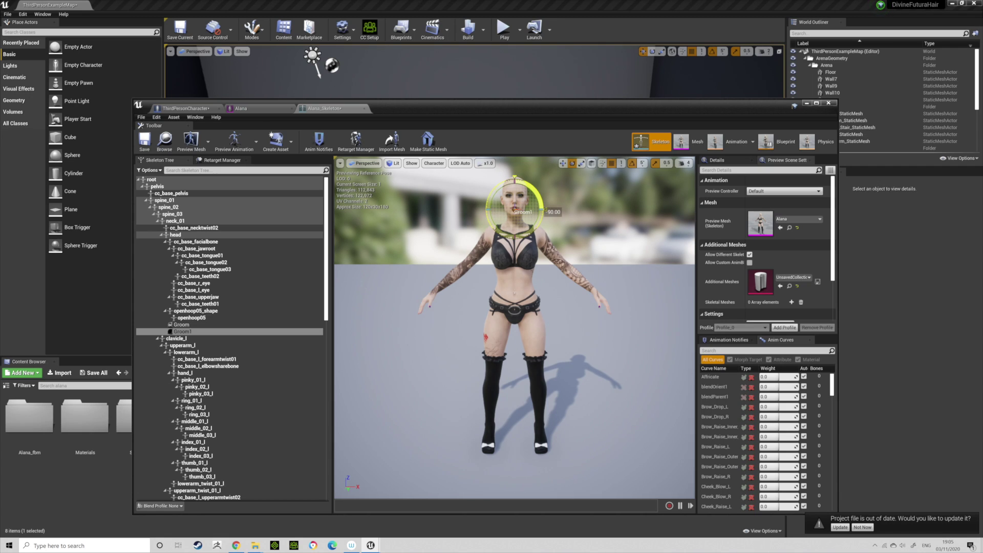
pyautogui.click(148, 140)
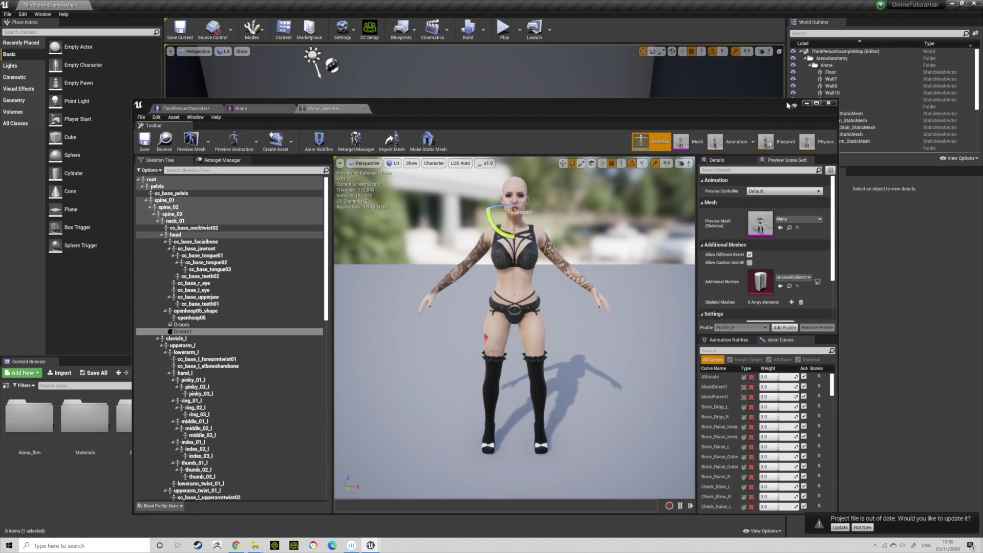
# Play the level to check the hair's orientation with the rotated Groom1 socket, and stop the session.
pyautogui.click(807, 103)
pyautogui.click(504, 30)
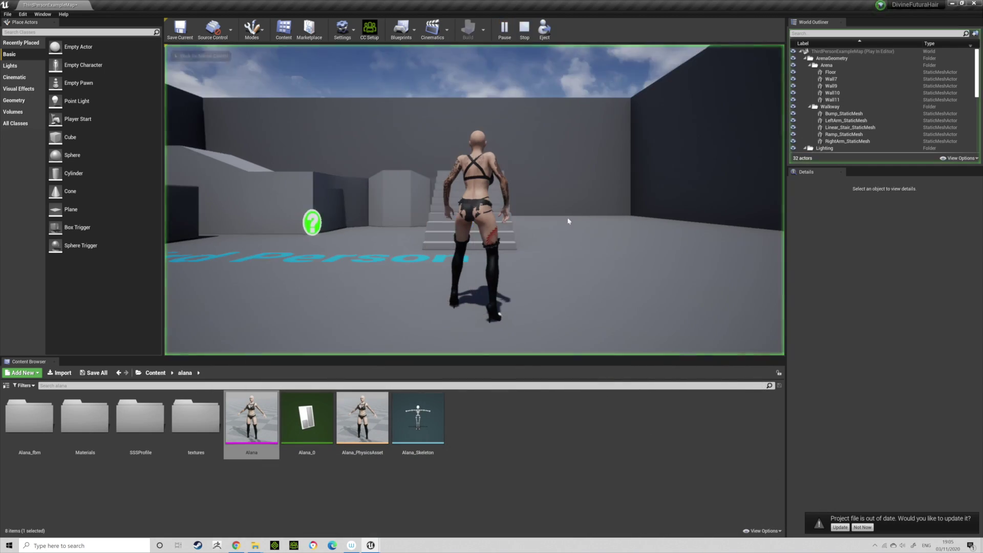
pyautogui.click(573, 233)
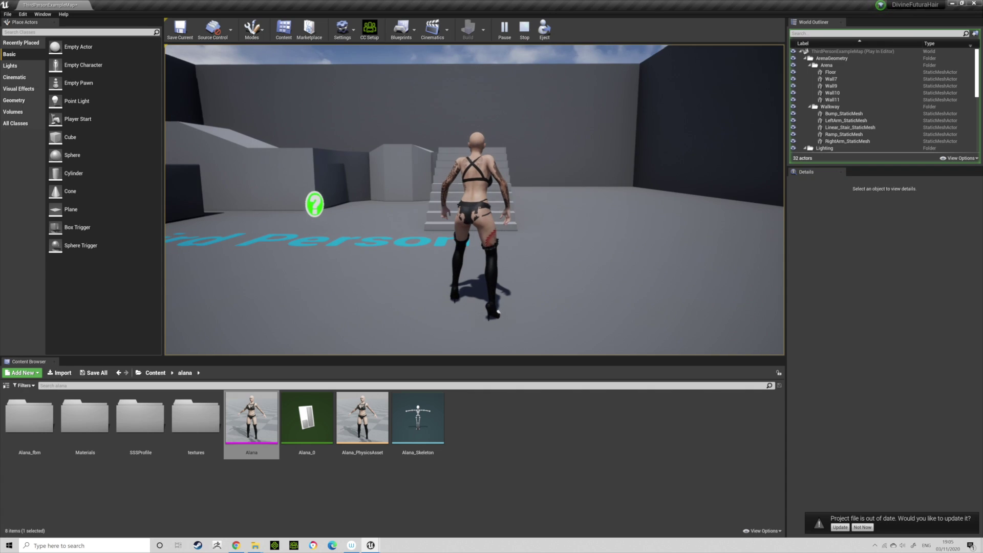
pyautogui.press('Escape')
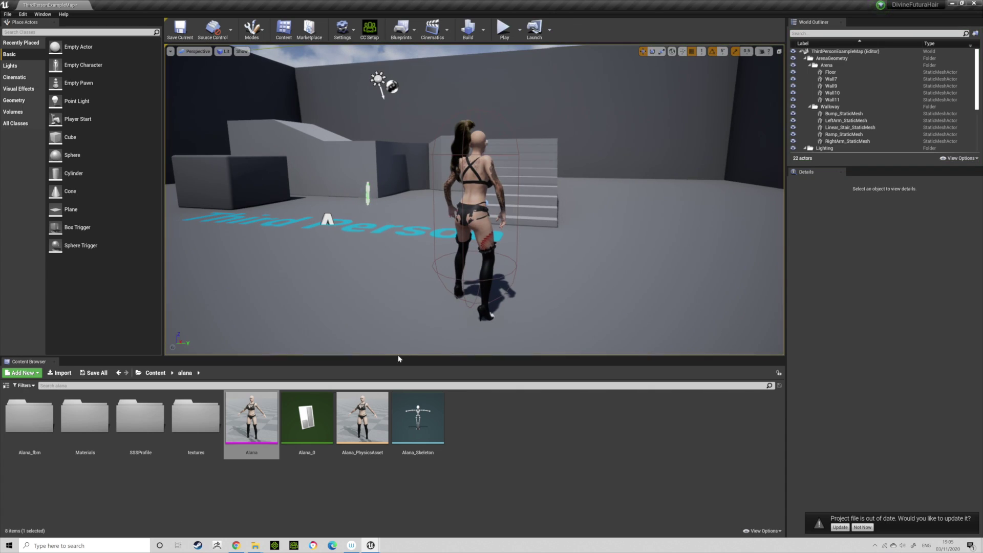
# Reopen the Alana skeleton, move the Groom1 socket down from the head to the character's feet and save.
pyautogui.doubleClick(251, 412)
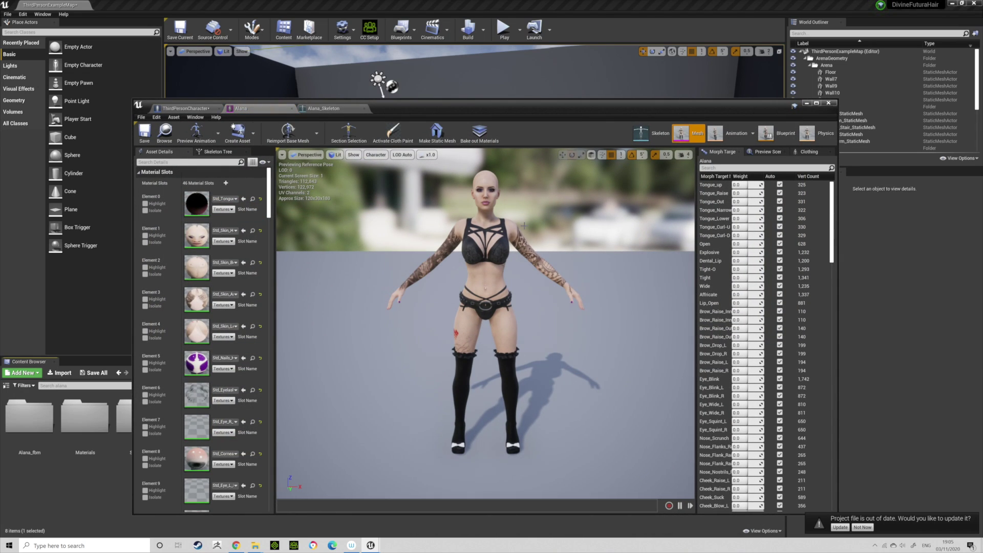
pyautogui.click(656, 135)
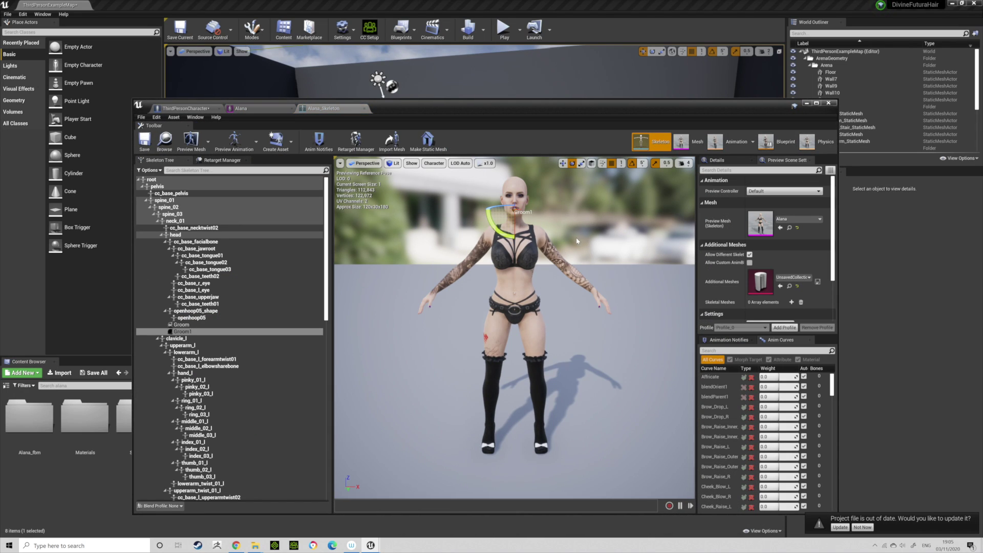
pyautogui.moveTo(573, 245); pyautogui.dragTo(409, 228)
pyautogui.moveTo(514, 307); pyautogui.dragTo(507, 366, button='right')
pyautogui.click(687, 164)
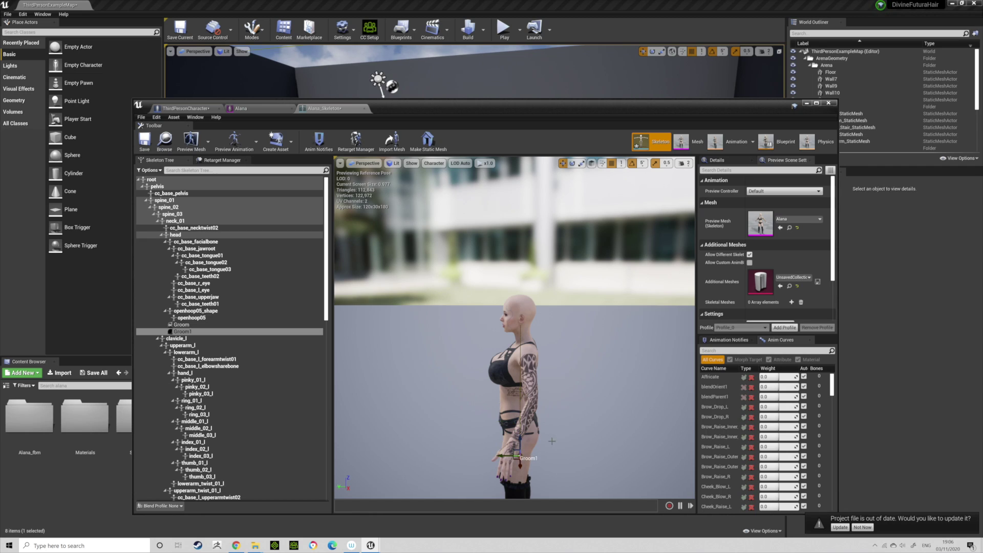
pyautogui.scroll(-2, 575, 421)
pyautogui.moveTo(575, 422)
pyautogui.mouseDown(button='right')
pyautogui.moveTo(560, 486)
pyautogui.moveTo(578, 431)
pyautogui.mouseUp(button='right')
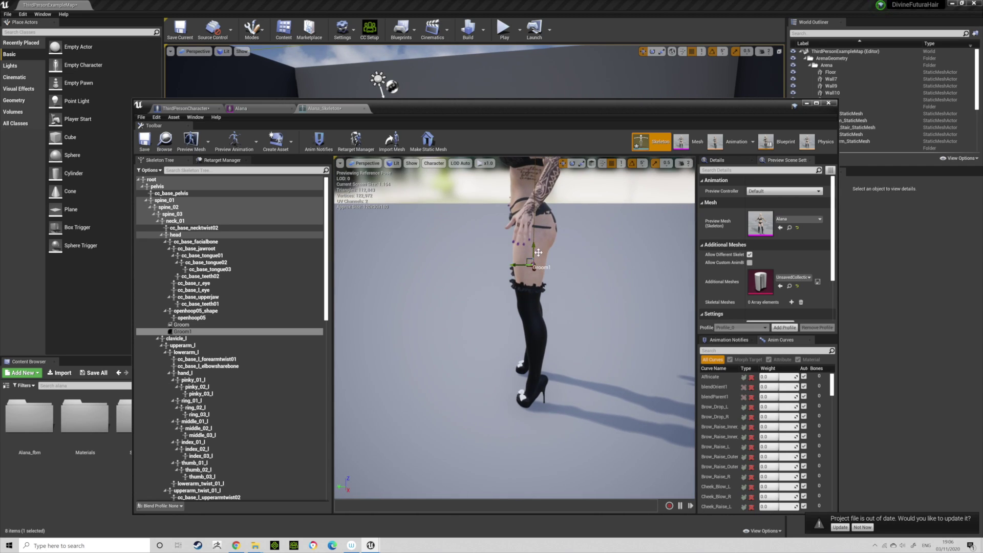
pyautogui.moveTo(532, 386); pyautogui.dragTo(533, 415, button='right')
pyautogui.click(145, 143)
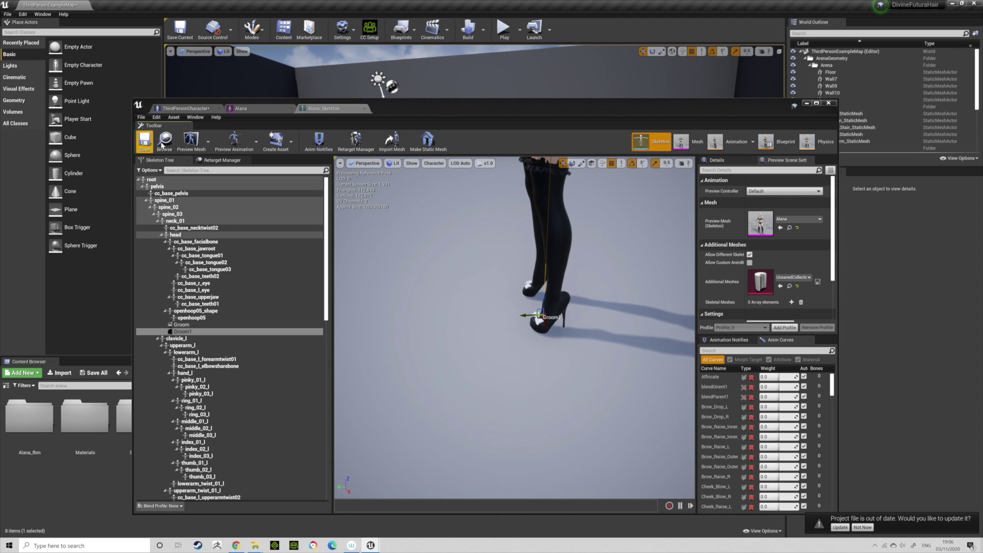
# Play the level to check the hair's height with the lowered Groom1 socket, and stop the session.
pyautogui.click(807, 103)
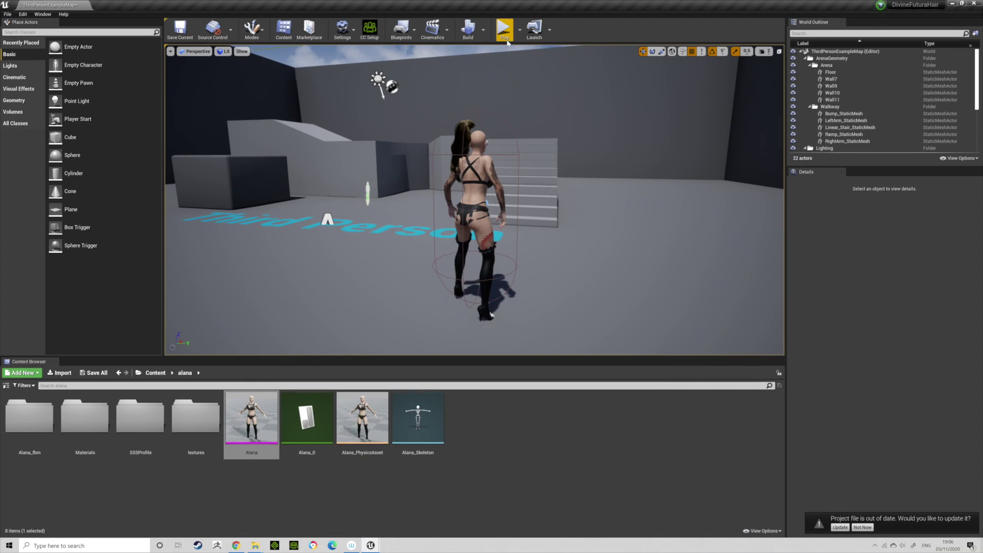
pyautogui.click(504, 29)
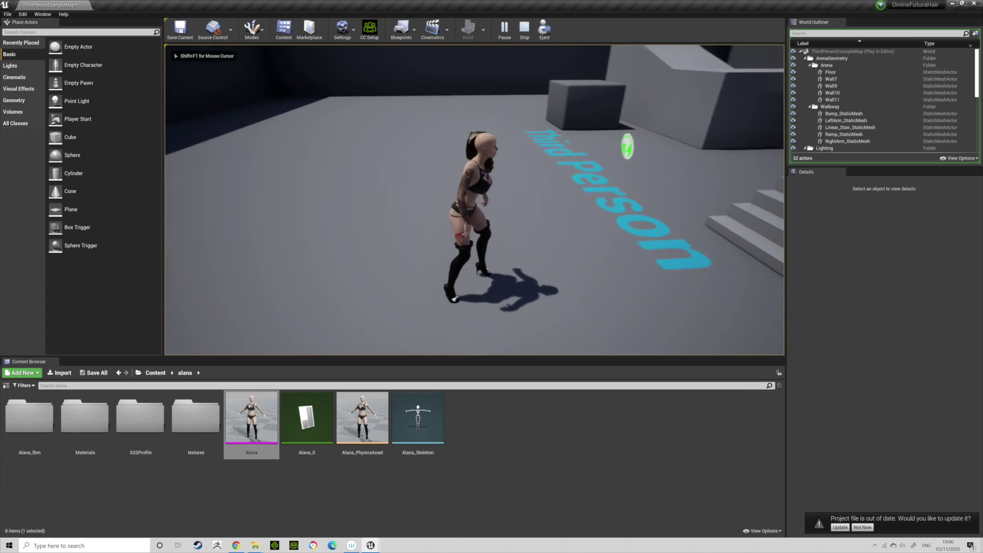
pyautogui.press('Escape')
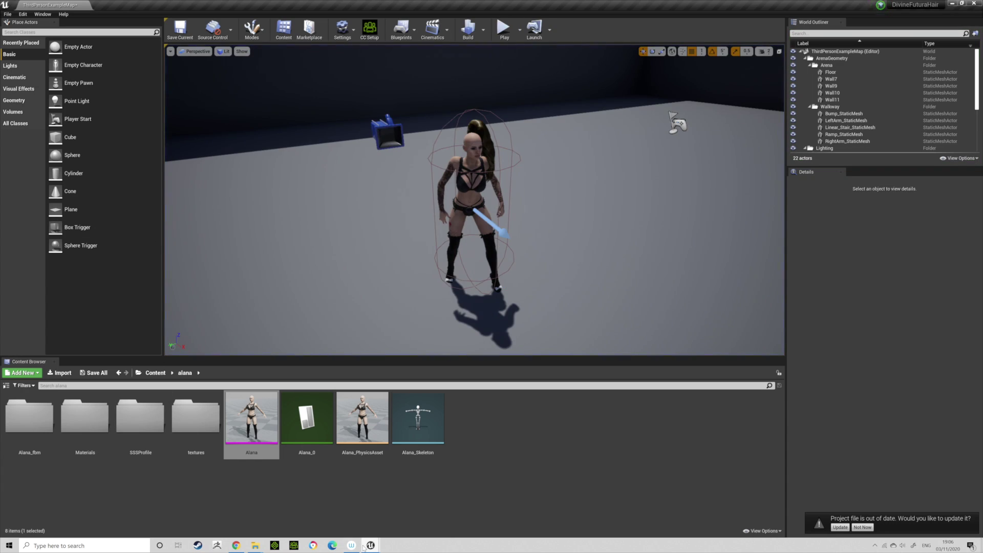
# Return to the Alana skeleton, nudge the Groom1 socket slightly toward the front of the feet and save.
pyautogui.moveTo(364, 546)
pyautogui.click(412, 512)
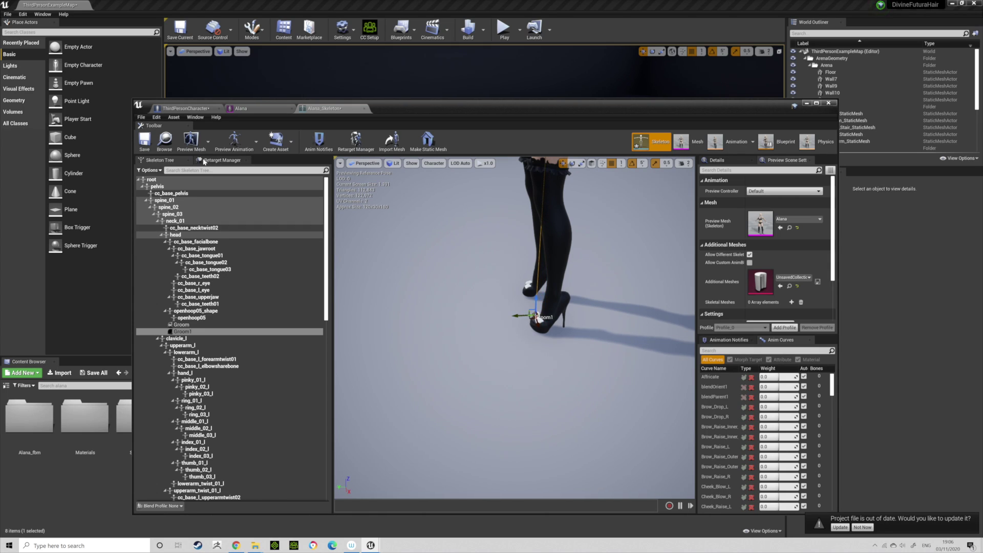
pyautogui.click(145, 141)
# Play the level and move the character to check the hair's fit after the socket nudge, and stop the session.
pyautogui.click(805, 103)
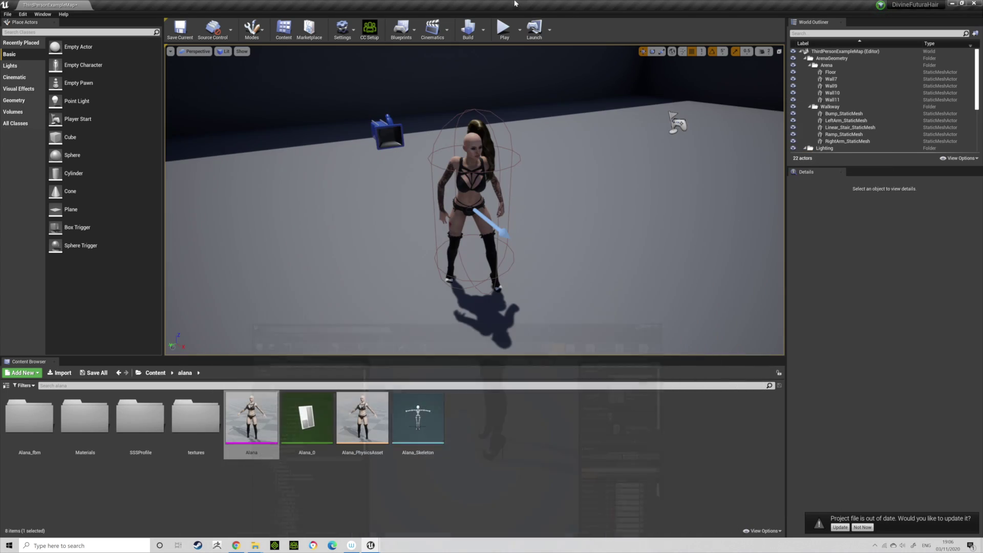
pyautogui.click(504, 28)
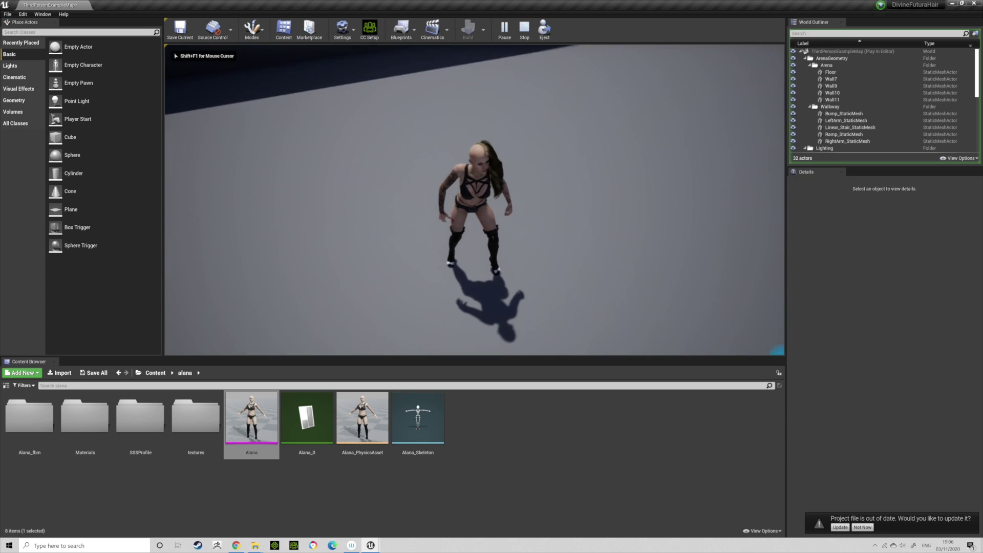
pyautogui.press('d')
pyautogui.press('Escape')
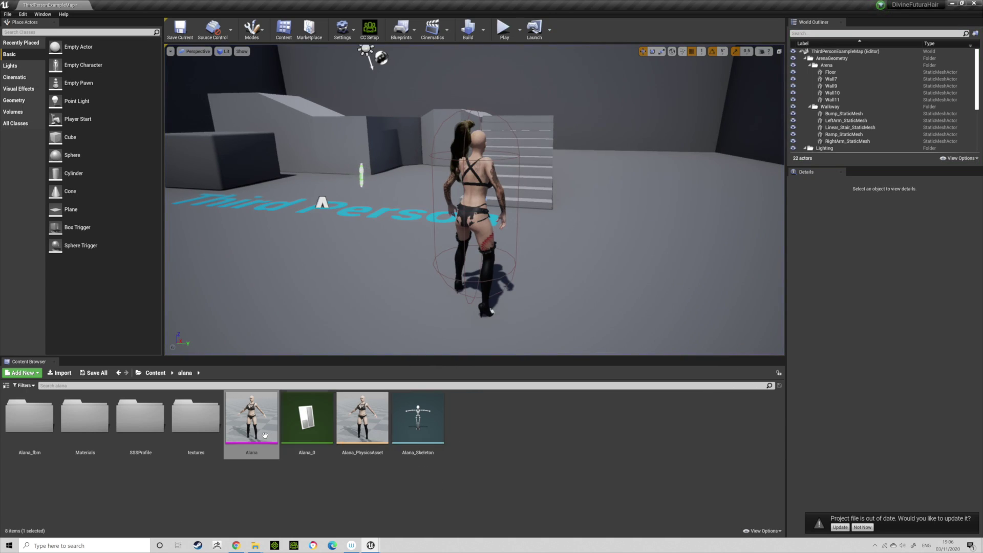
# Reopen the Alana skeleton, nudge the Groom1 socket at the character's feet again and save the skeleton.
pyautogui.doubleClick(264, 435)
pyautogui.click(647, 142)
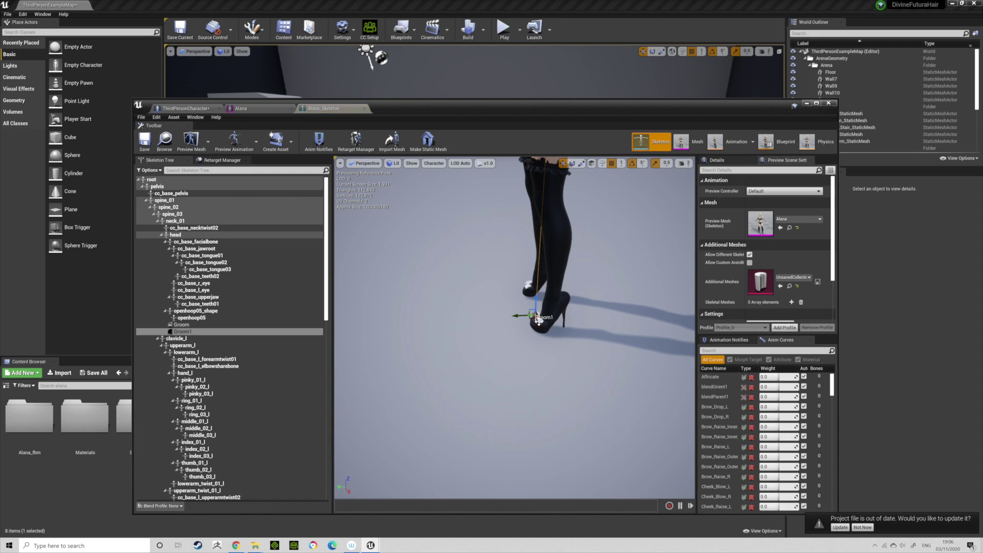
pyautogui.press('Escape')
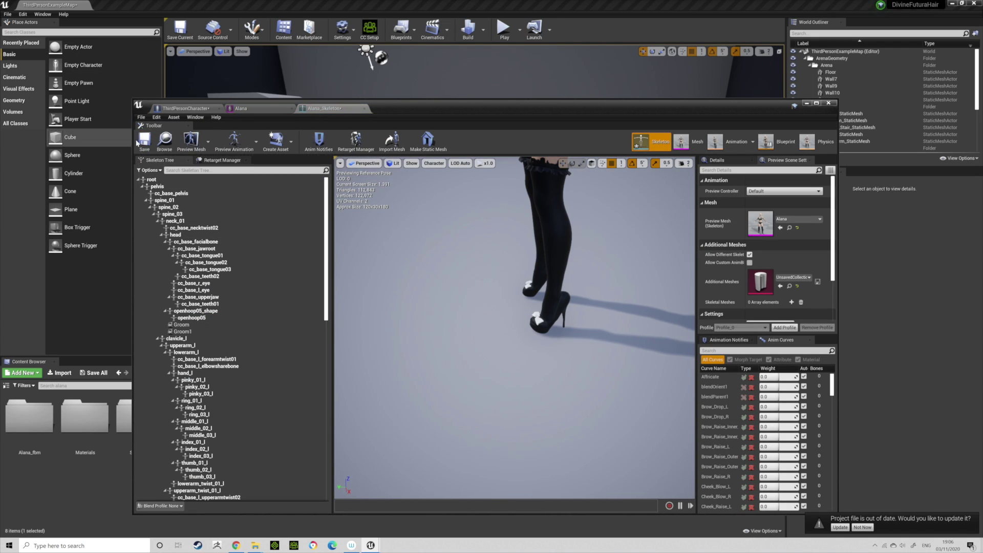
pyautogui.click(143, 140)
pyautogui.click(809, 104)
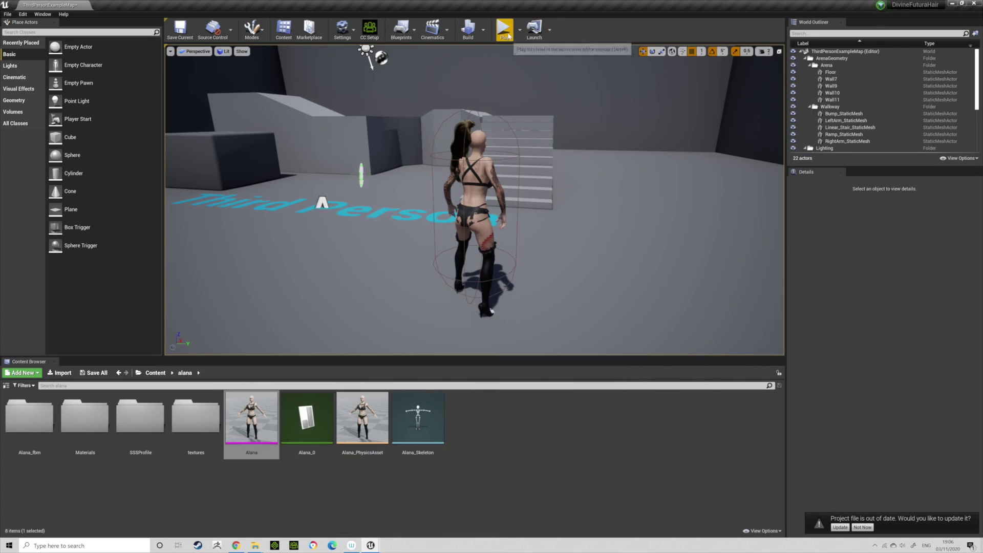
# Play the level to check the hair's position, stop the session and inspect the head up close from the side.
pyautogui.click(504, 30)
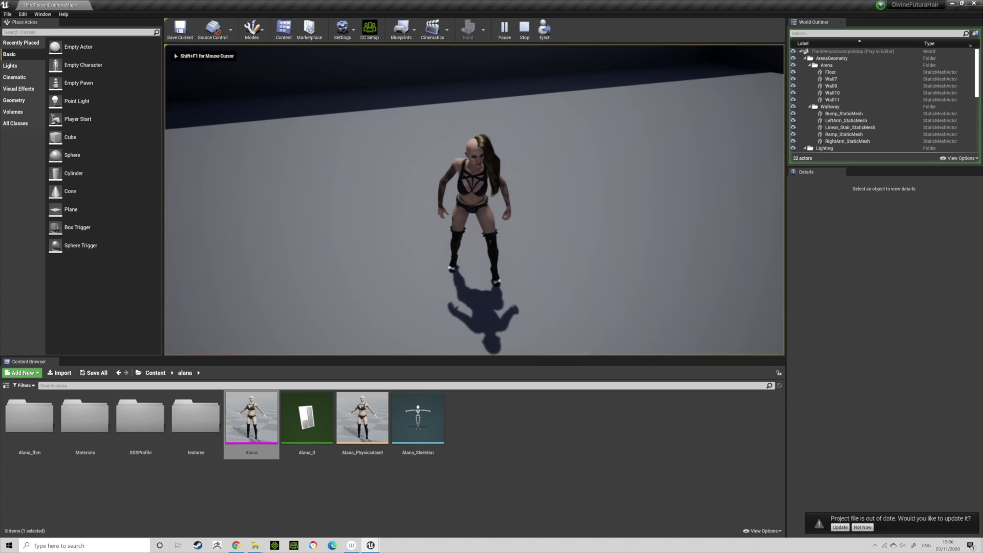
pyautogui.press('a')
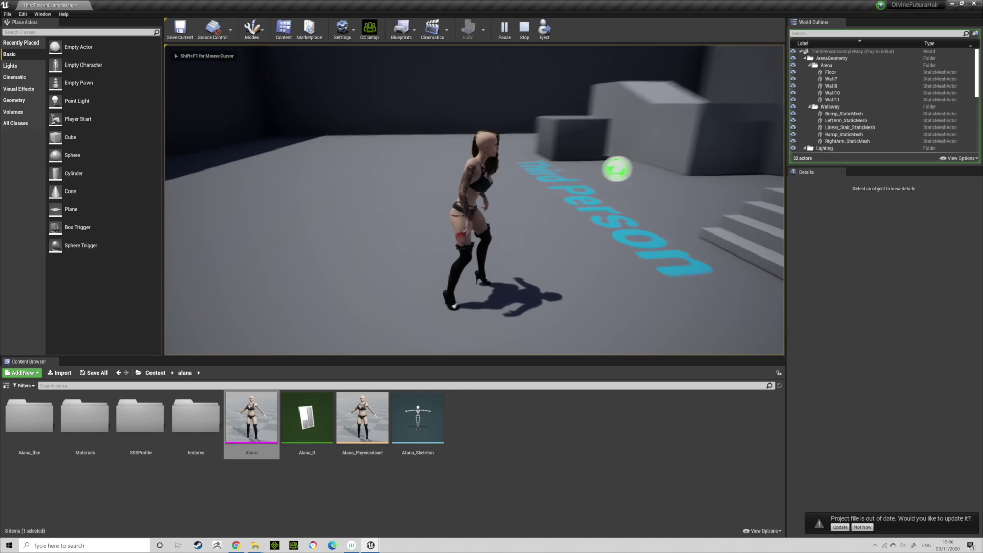
pyautogui.press('w')
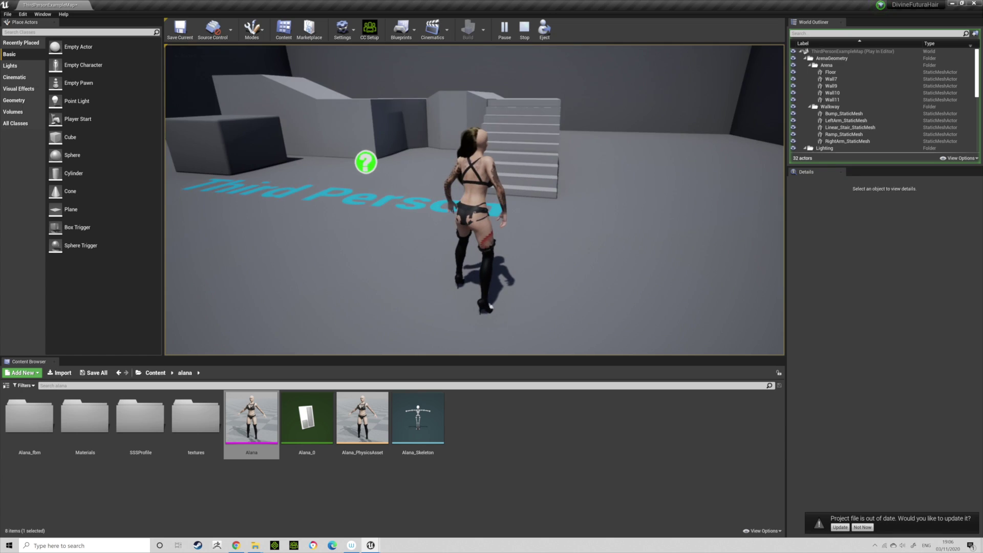
pyautogui.press('Escape')
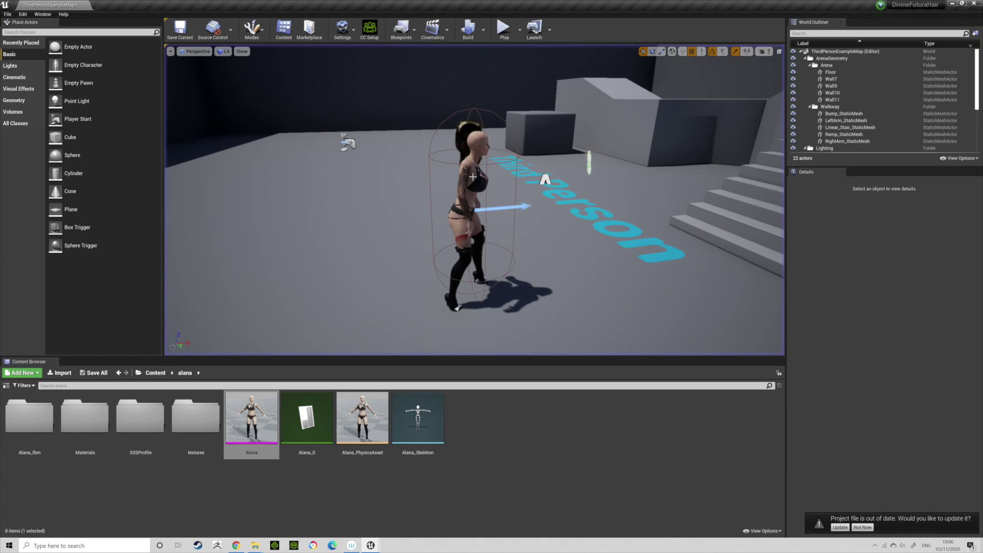
pyautogui.moveTo(469, 118); pyautogui.dragTo(507, 107, button='right')
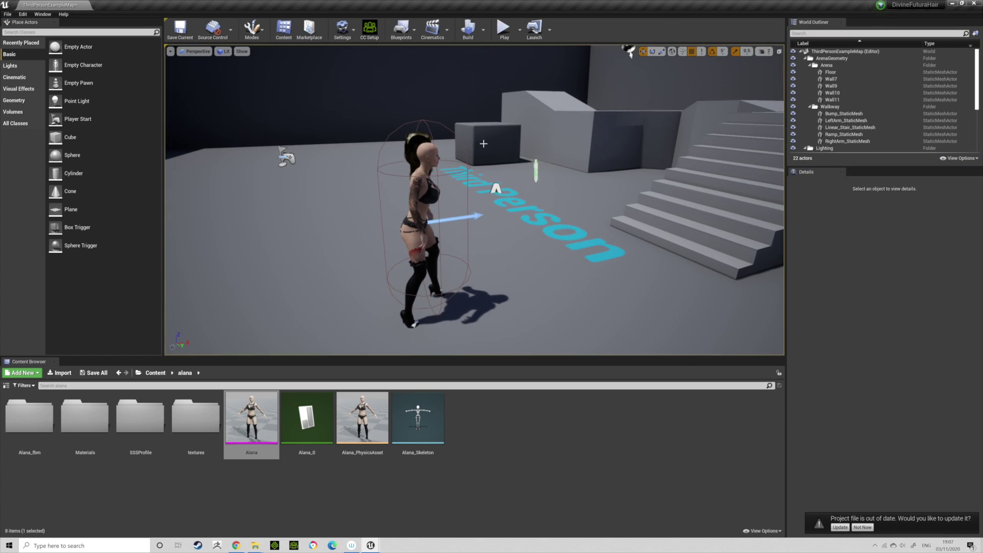
pyautogui.moveTo(483, 143); pyautogui.dragTo(443, 104, button='right')
pyautogui.scroll(5, 494, 66)
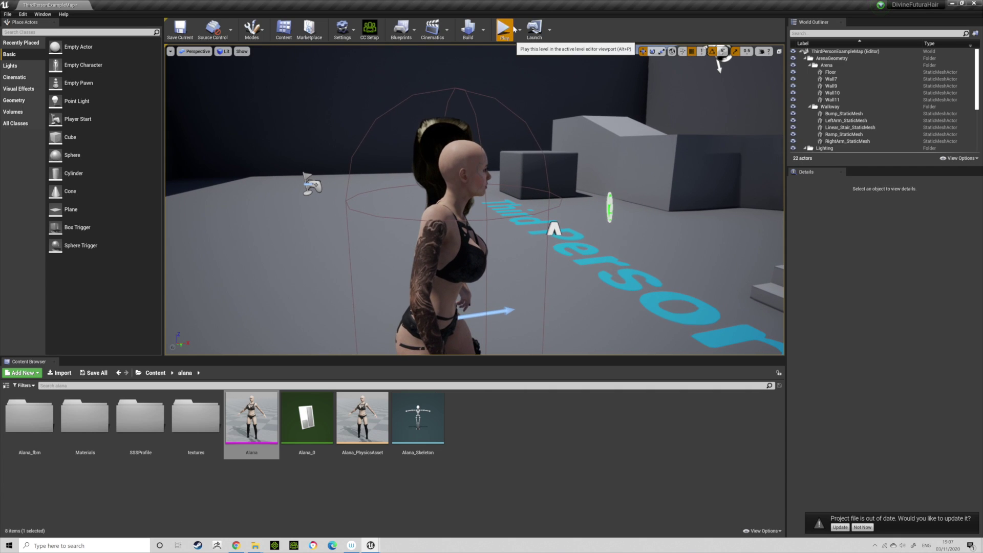
# Play the level again, run the character over the stairs and floor to check that the hair follows the head, and stop.
pyautogui.click(512, 31)
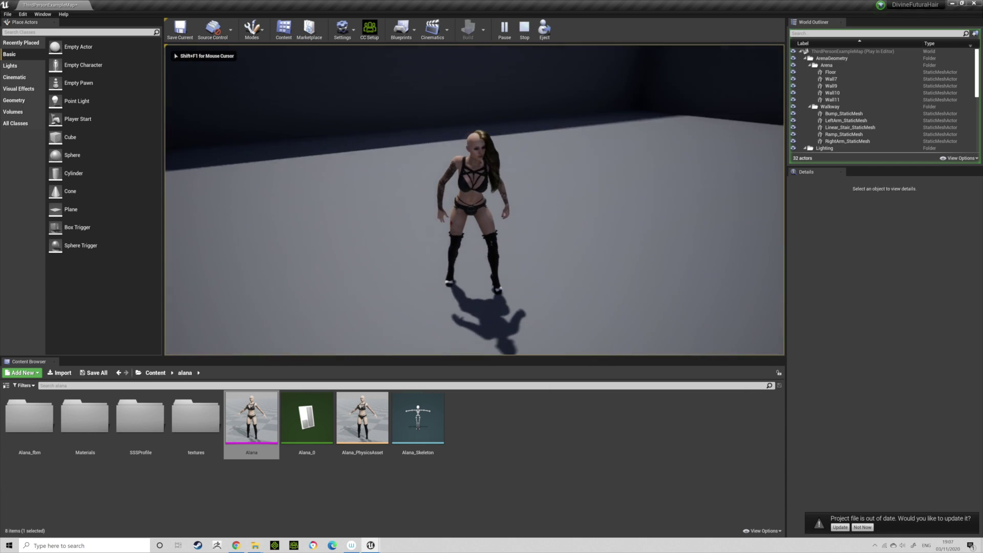
pyautogui.press('w')
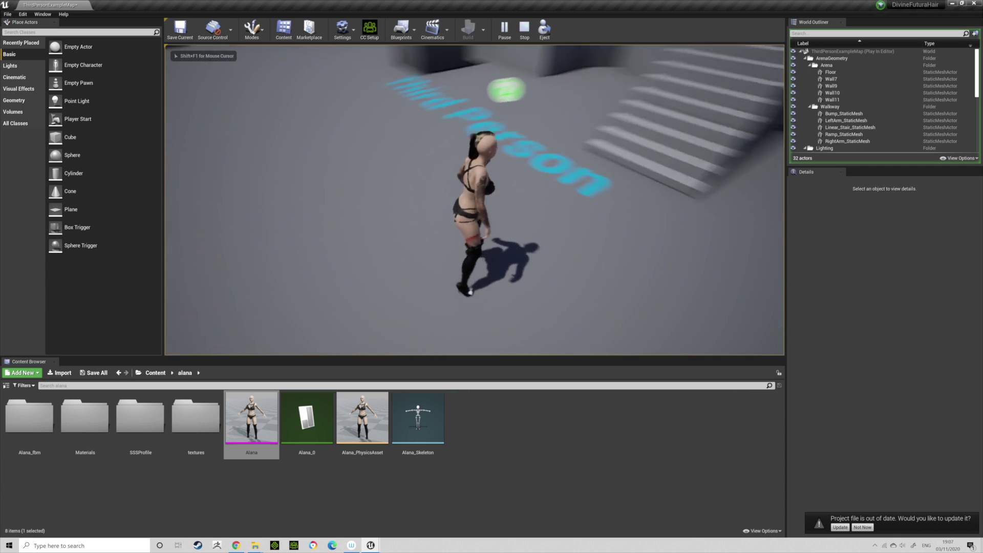
pyautogui.press('s')
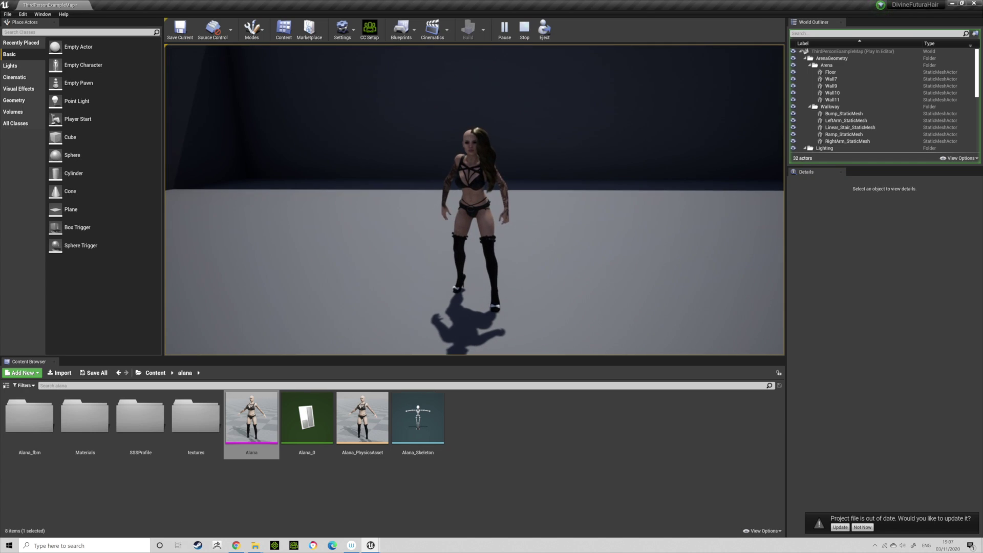
pyautogui.press('w')
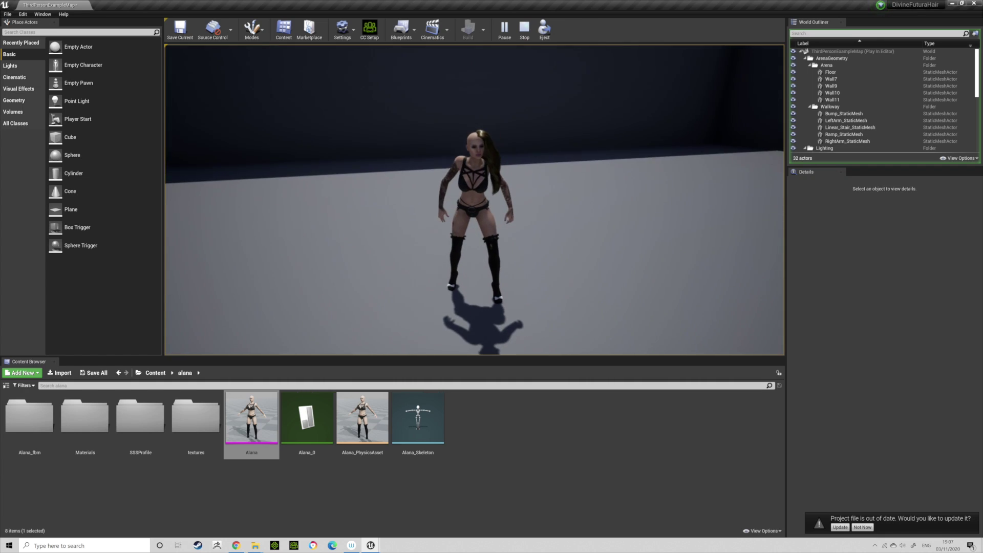
pyautogui.press('w')
pyautogui.press('w')
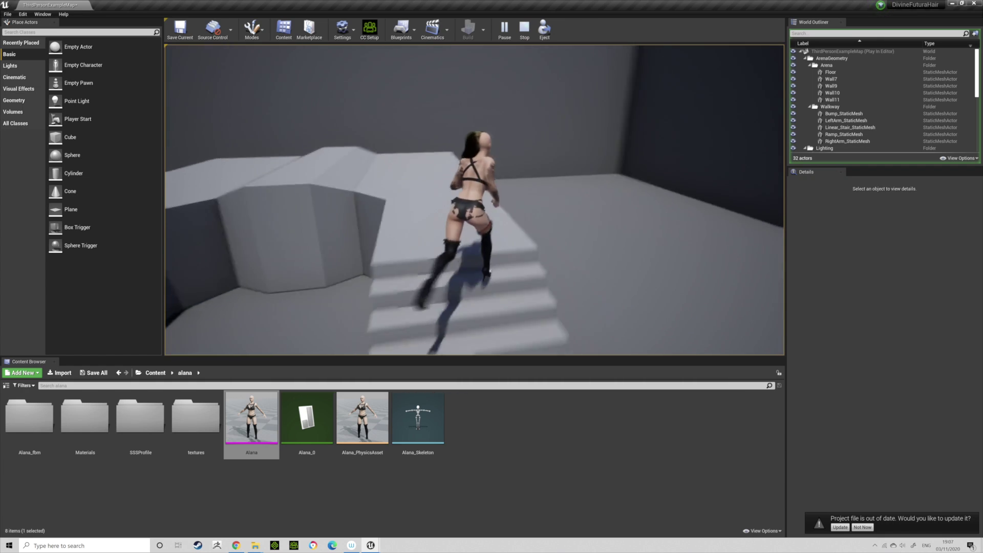
pyautogui.press('w')
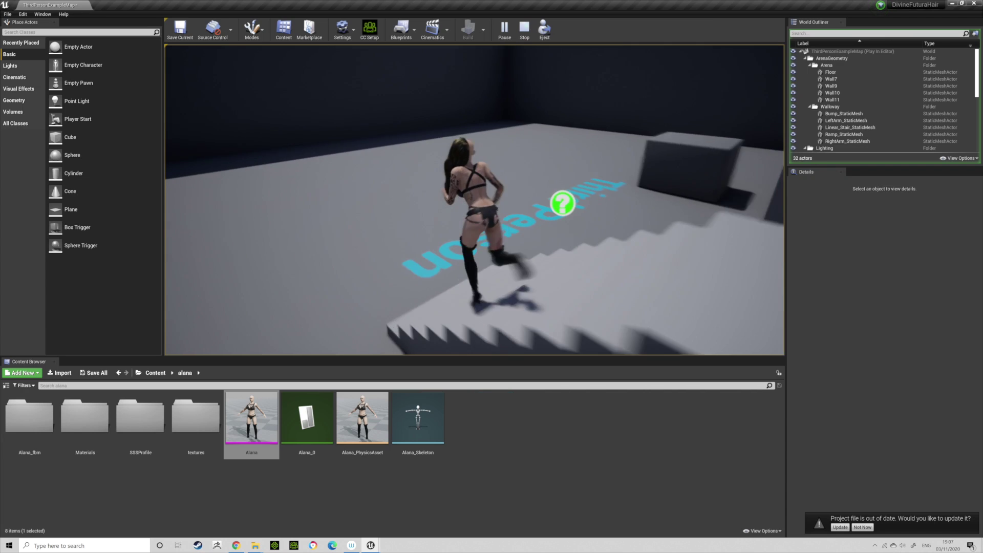
pyautogui.press('w')
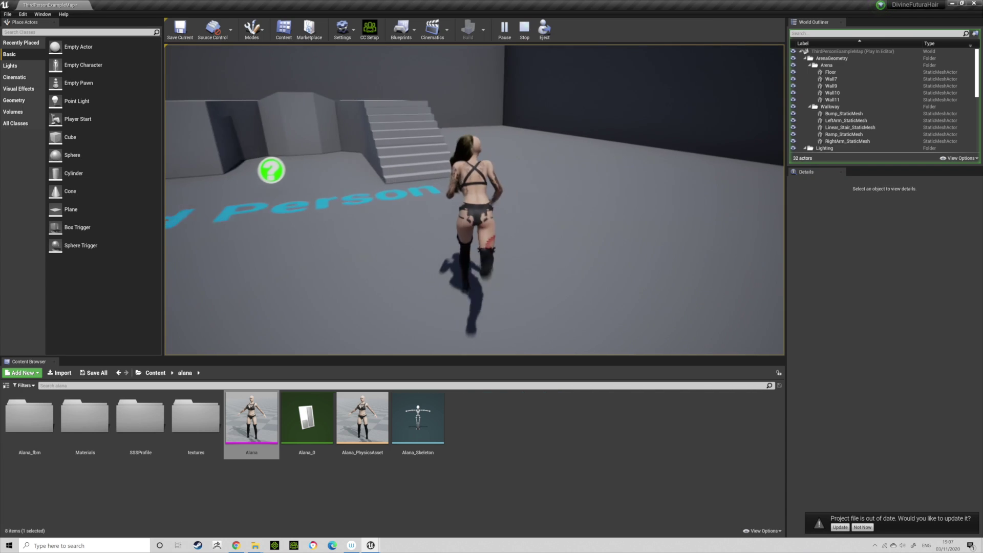
pyautogui.press('Escape')
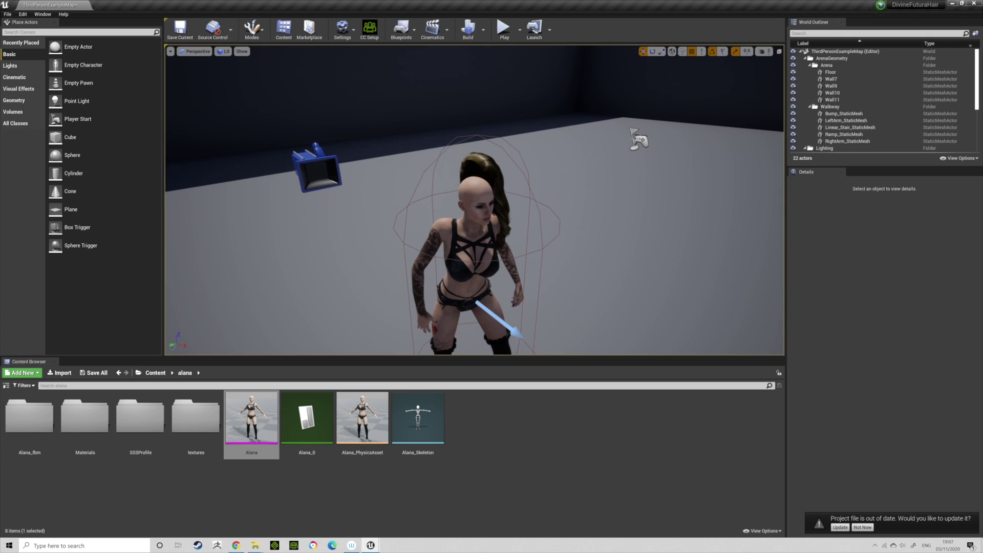
# Go to the Alembic content folder and view the groom binding options for HairStyle1 without creating a binding.
pyautogui.click(155, 373)
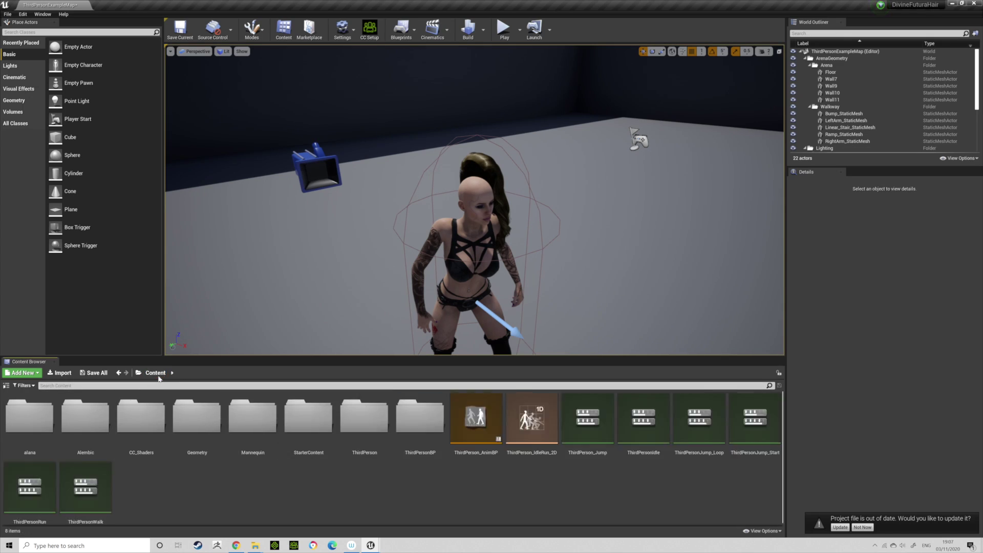
pyautogui.doubleClick(73, 430)
pyautogui.rightClick(38, 424)
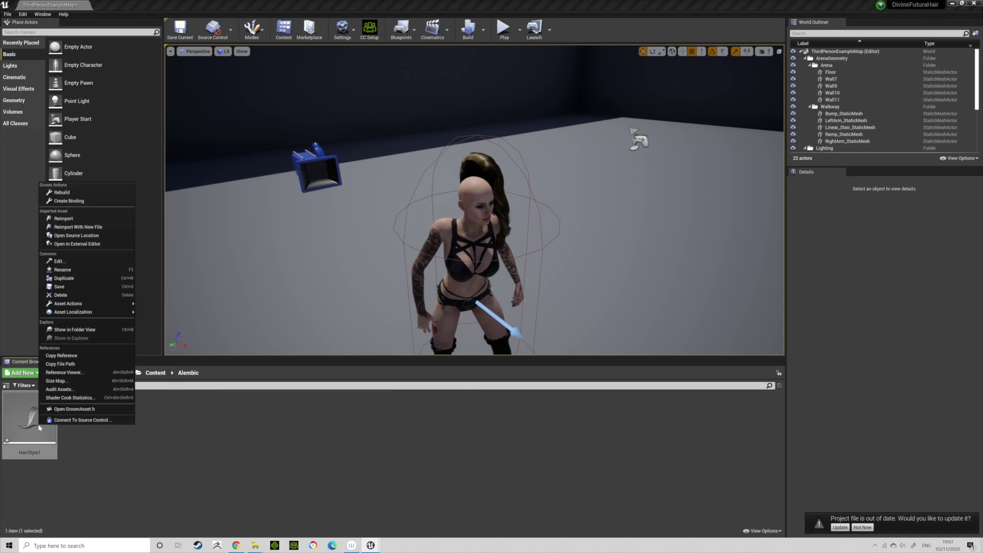
pyautogui.click(62, 200)
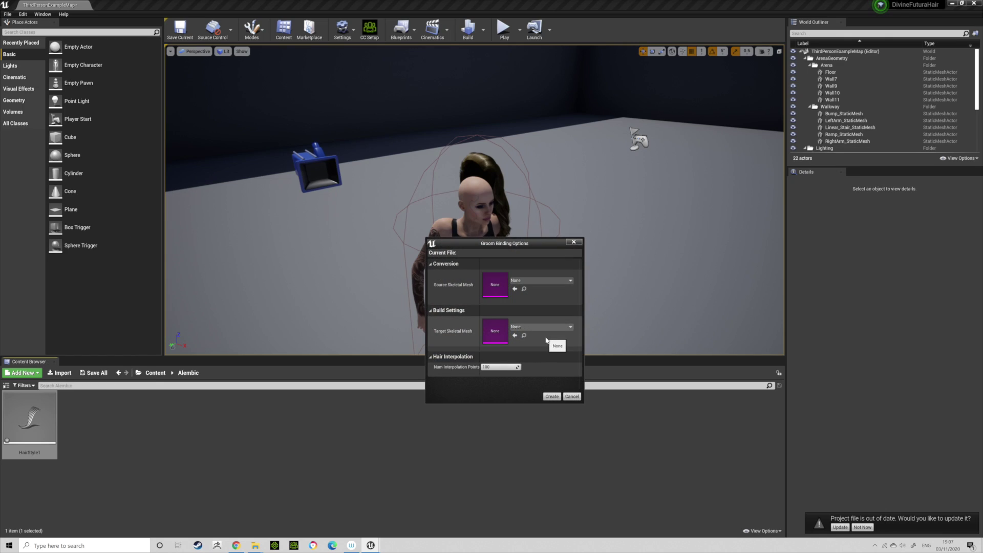
pyautogui.click(573, 397)
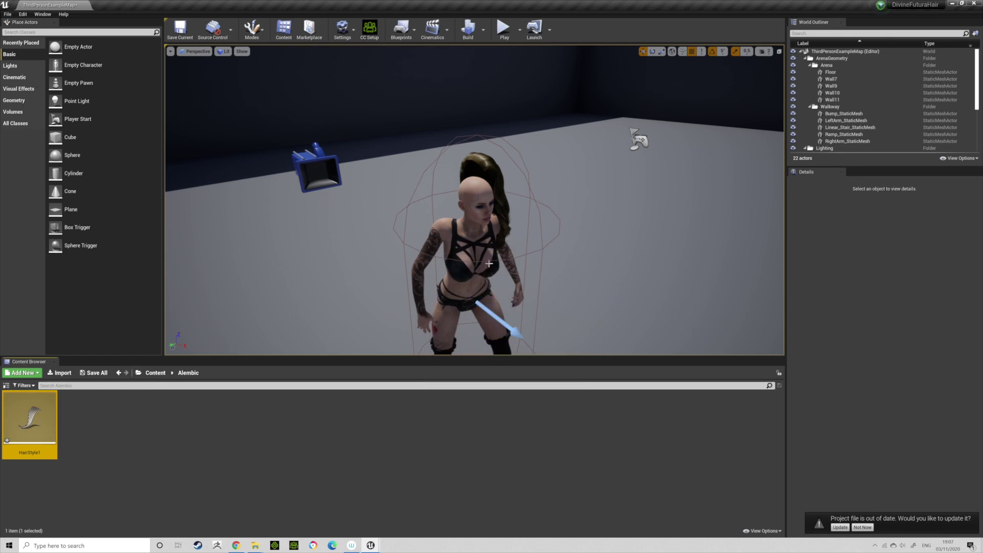
# Save all unsaved levels and assets in the project.
pyautogui.click(7, 15)
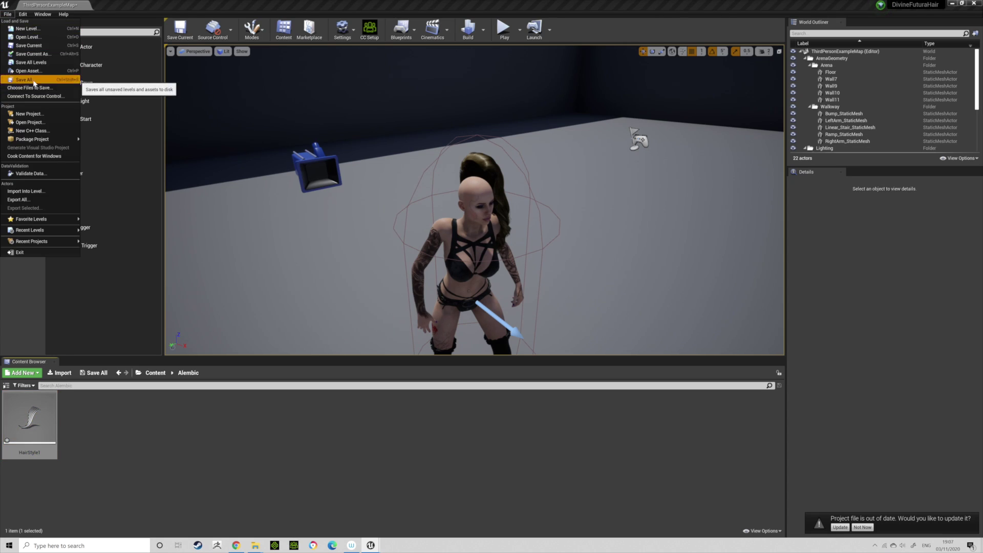
pyautogui.click(33, 81)
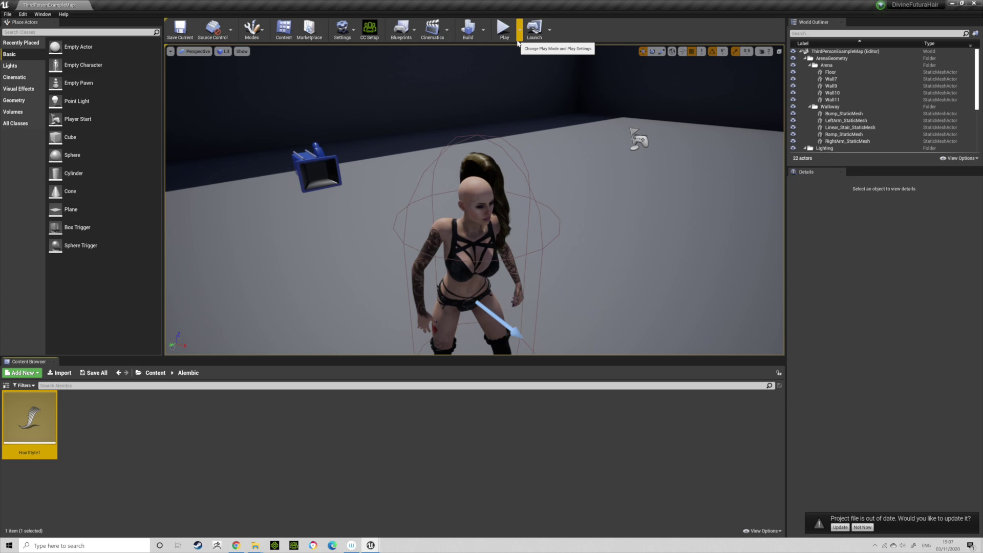
# Open the HairStyle1 groom asset and close the Alana skeleton, Alana mesh and ThirdPersonCharacter editors.
pyautogui.doubleClick(30, 417)
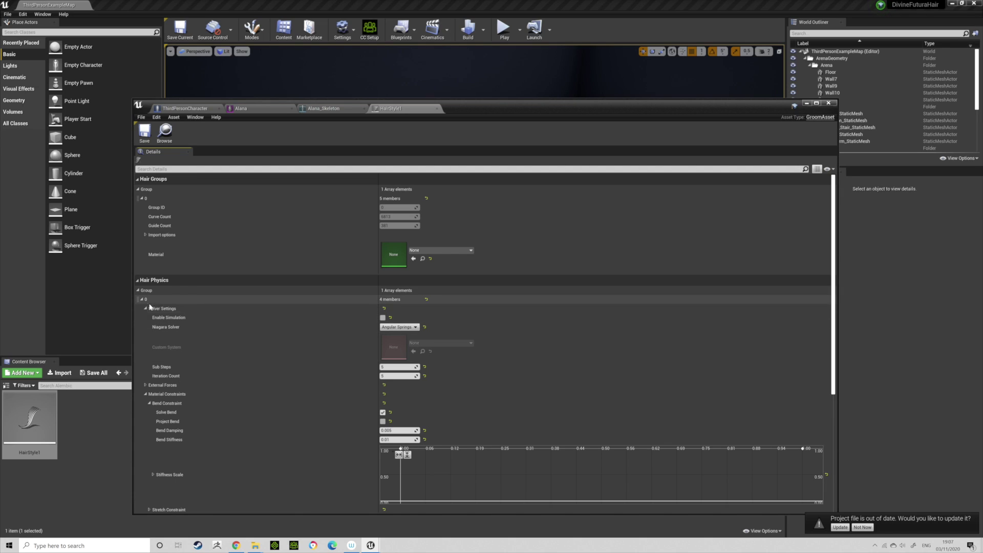
pyautogui.click(138, 291)
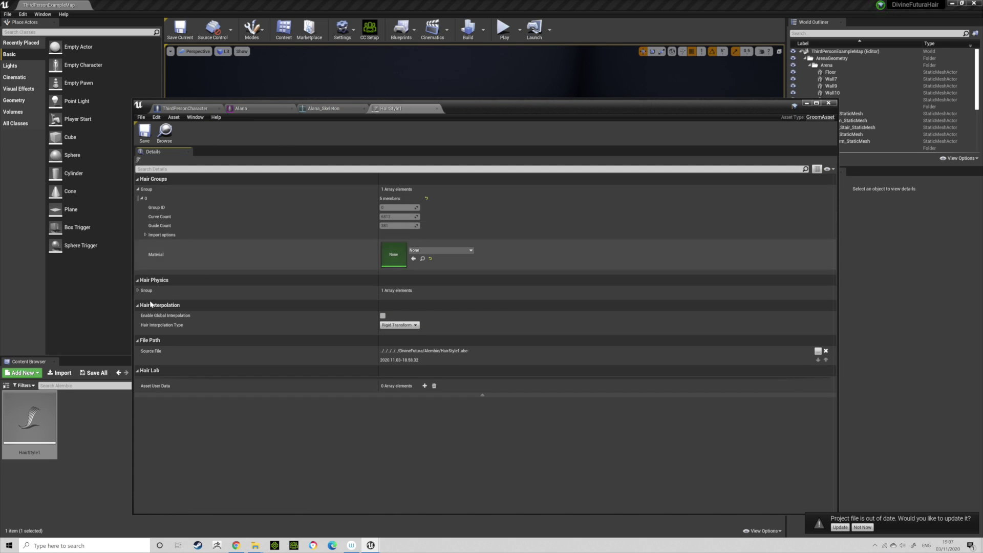
pyautogui.click(339, 109)
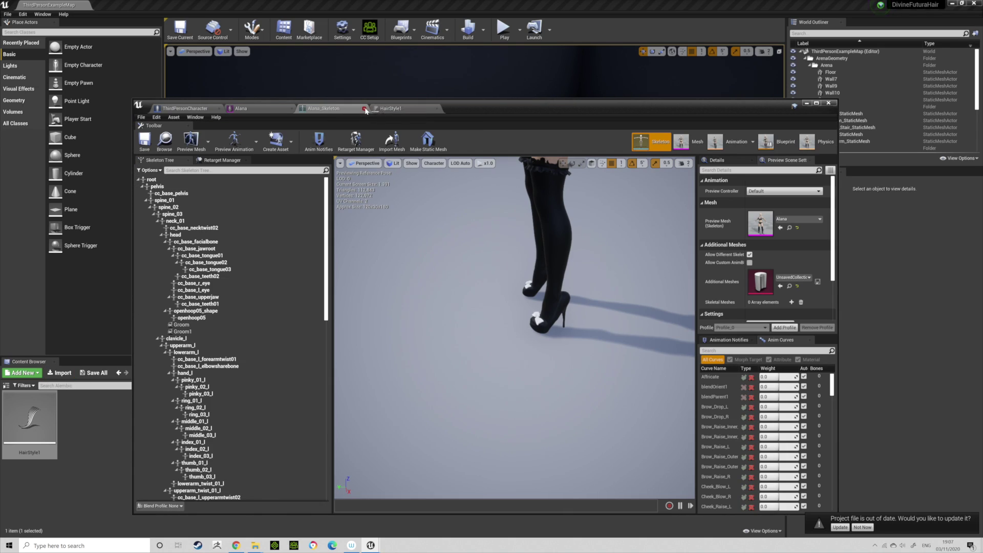
pyautogui.click(363, 109)
pyautogui.click(292, 109)
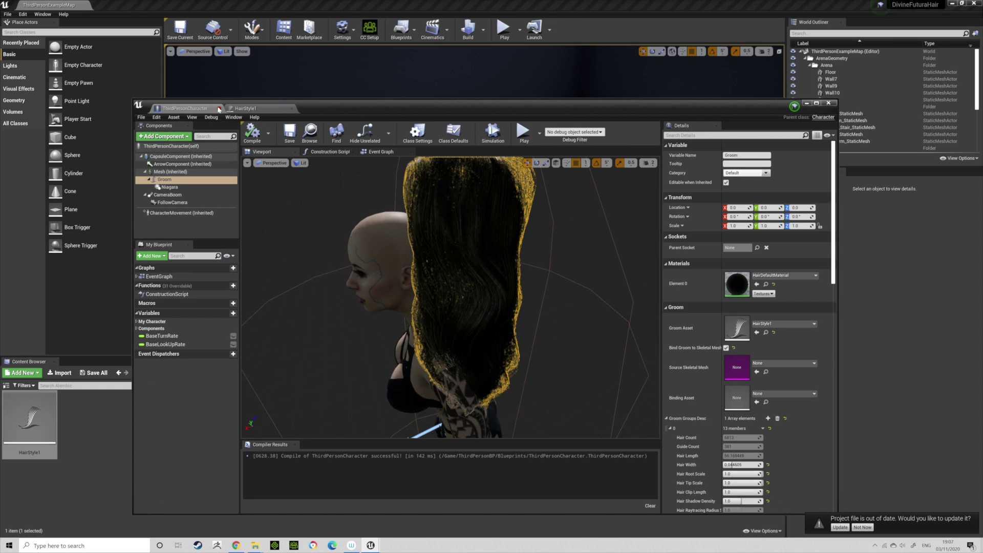
pyautogui.click(220, 108)
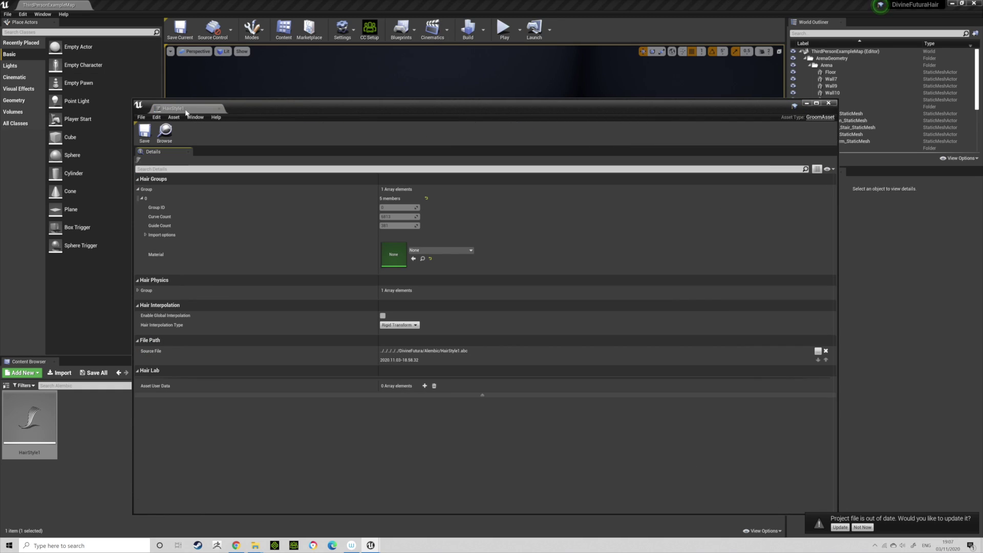
# Enable simulation in HairStyle1's hair physics, with Custom Solver as the Niagara solver and GroomAssetSystem as the custom system.
pyautogui.click(138, 291)
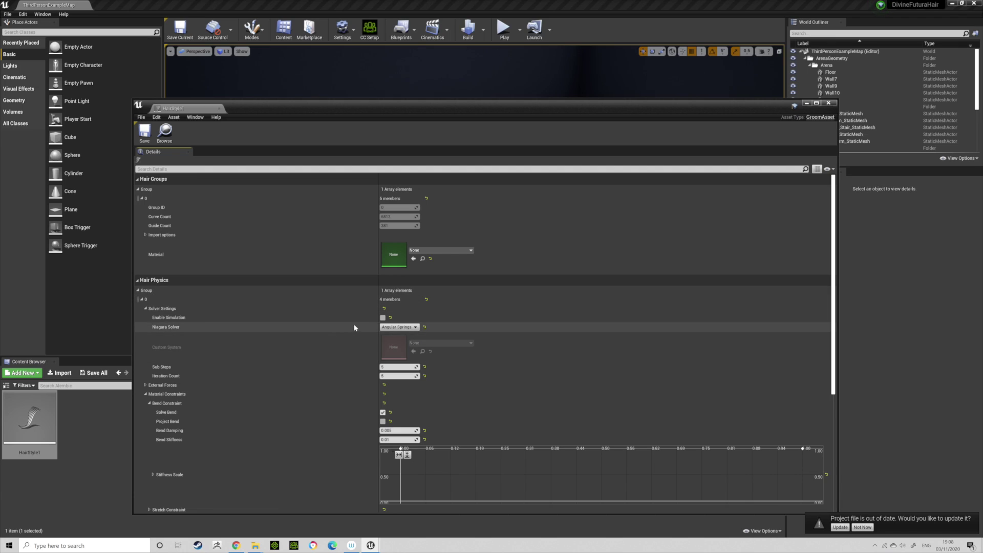
pyautogui.click(382, 318)
pyautogui.click(402, 328)
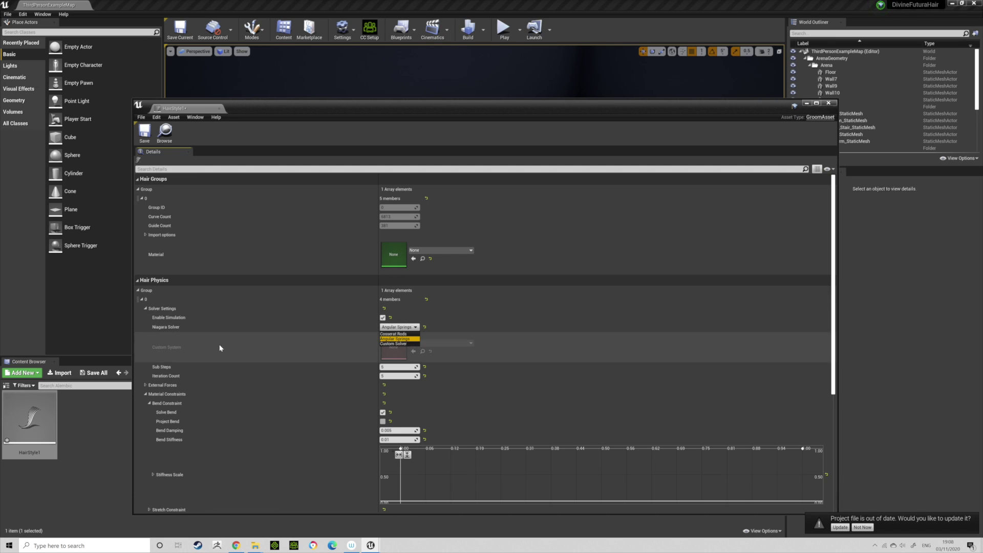
pyautogui.click(394, 343)
pyautogui.click(440, 342)
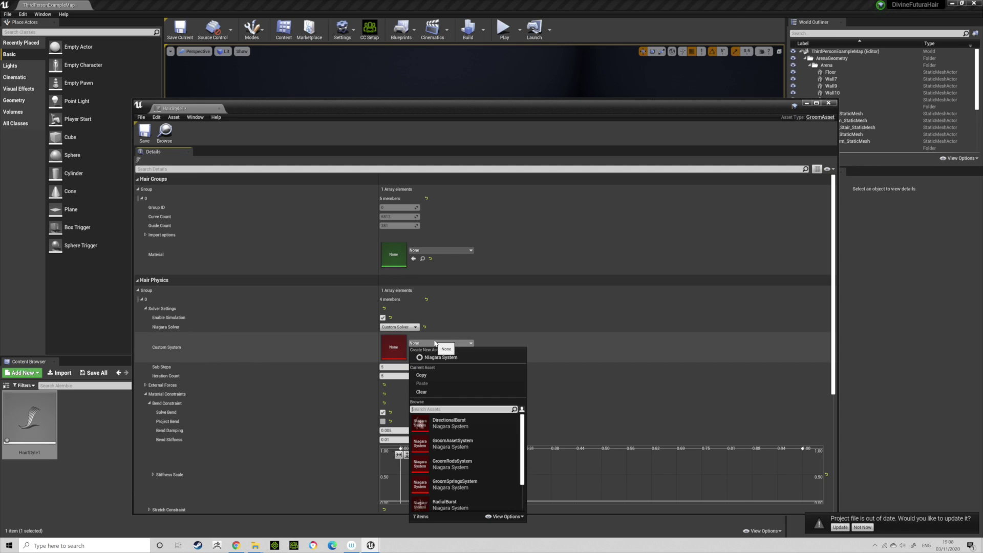
pyautogui.click(468, 446)
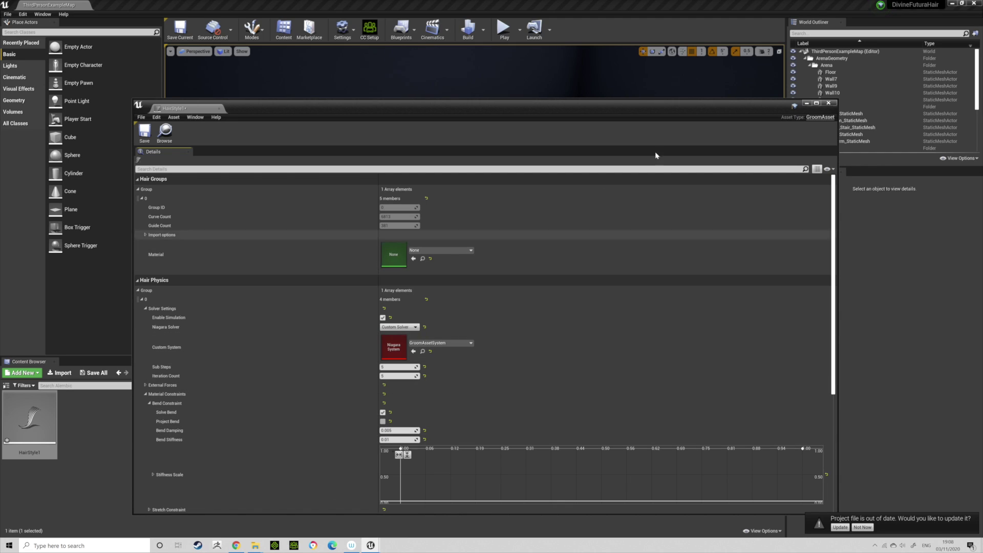
# Save the HairStyle1 groom asset and return to the level.
pyautogui.click(805, 104)
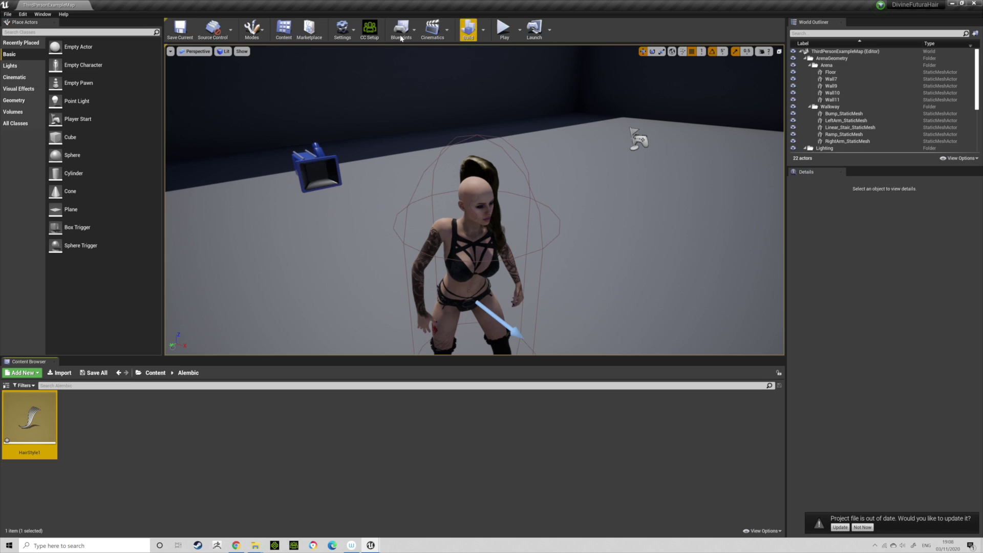
pyautogui.moveTo(370, 545)
pyautogui.click(411, 507)
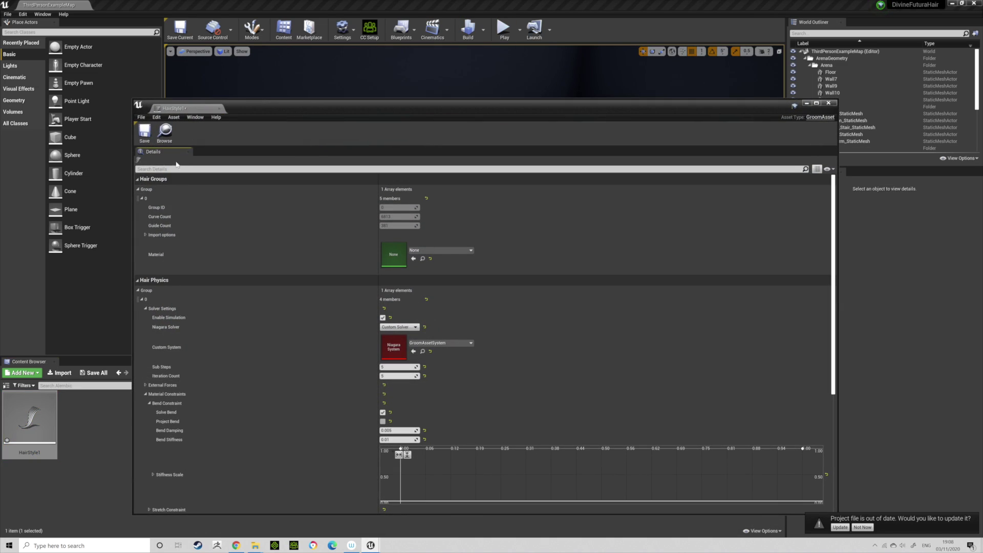
pyautogui.click(144, 133)
pyautogui.click(805, 104)
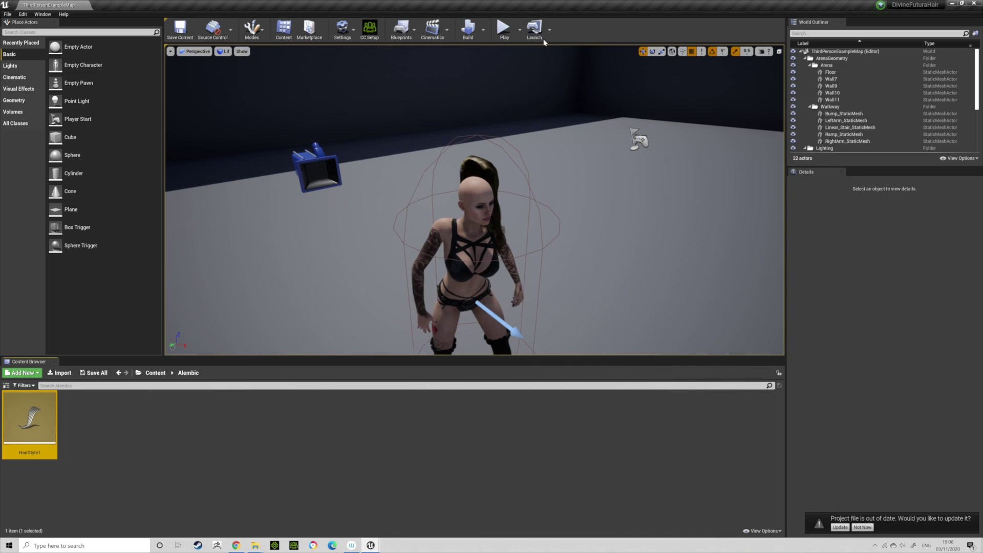
# Play the level and move the character around in different directions to examine the hair's motion, then stop the session.
pyautogui.click(504, 28)
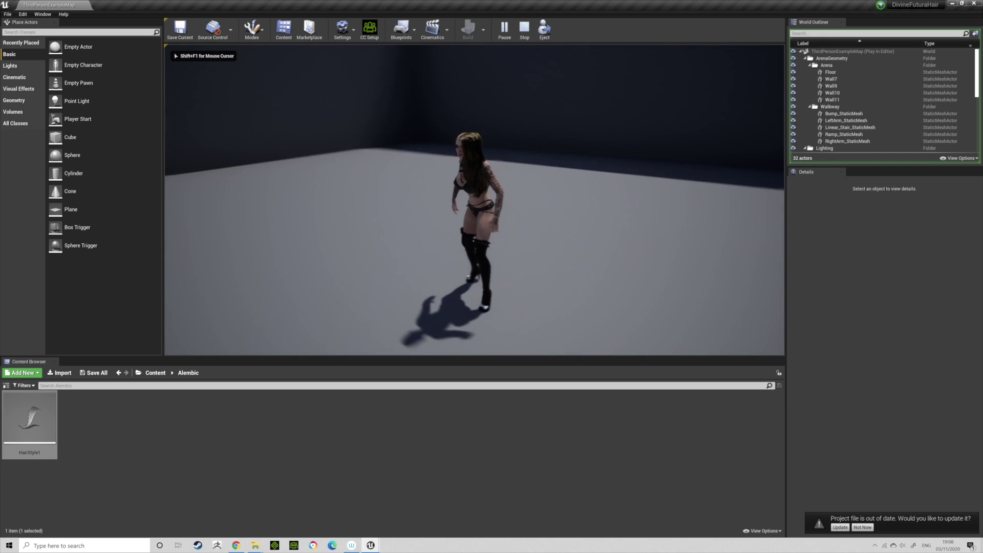
pyautogui.press('w')
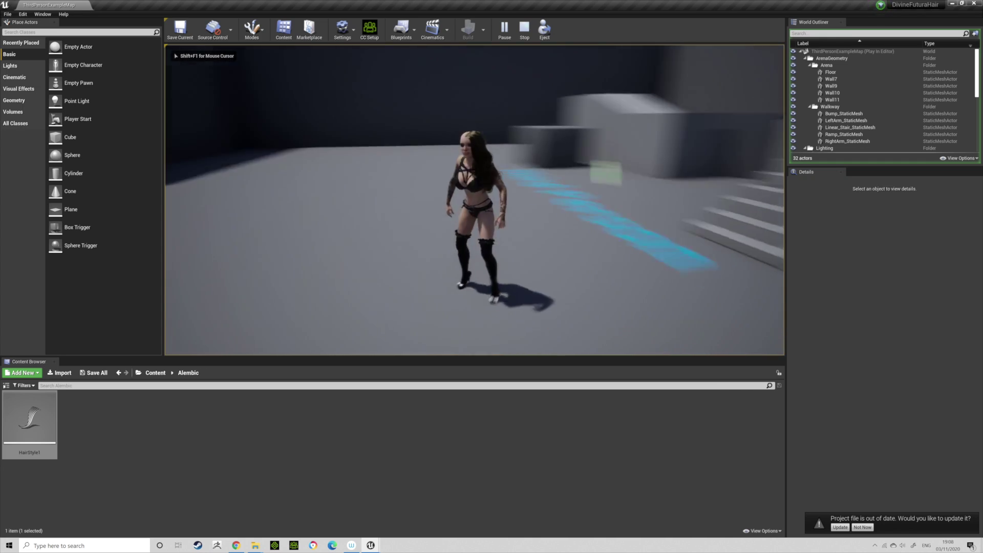
pyautogui.press('d')
pyautogui.press('s')
pyautogui.press('a')
pyautogui.press('d')
pyautogui.press('s')
pyautogui.press('a')
pyautogui.press('d')
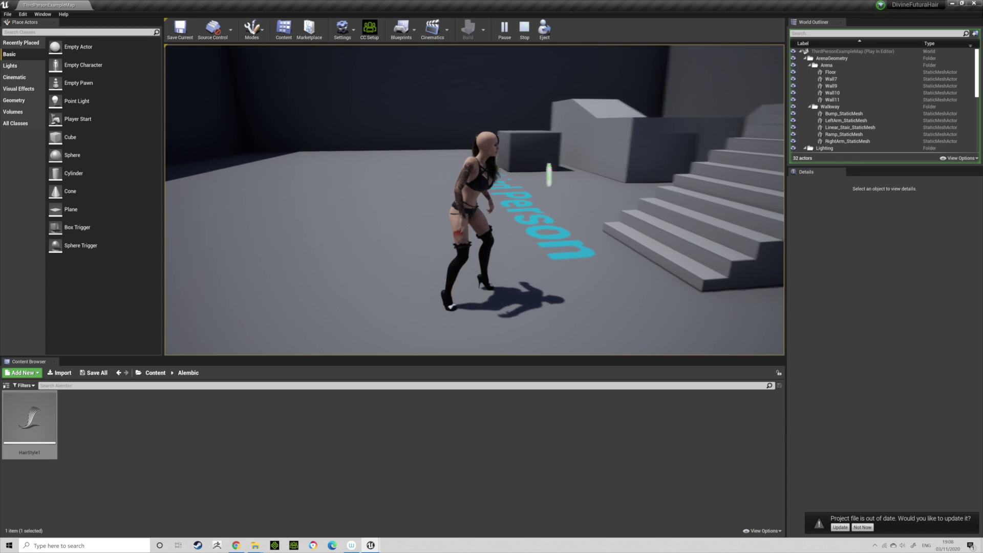
pyautogui.press('Escape')
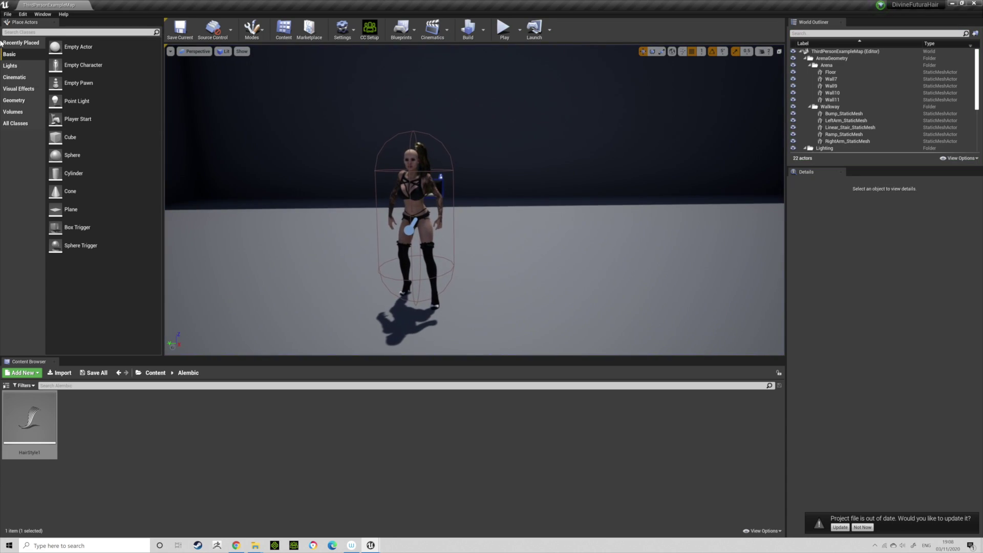
# Raise the bend constraint's Bend Stiffness to about 0.63 in the HairStyle1 groom asset and save it.
pyautogui.click(7, 15)
pyautogui.click(30, 80)
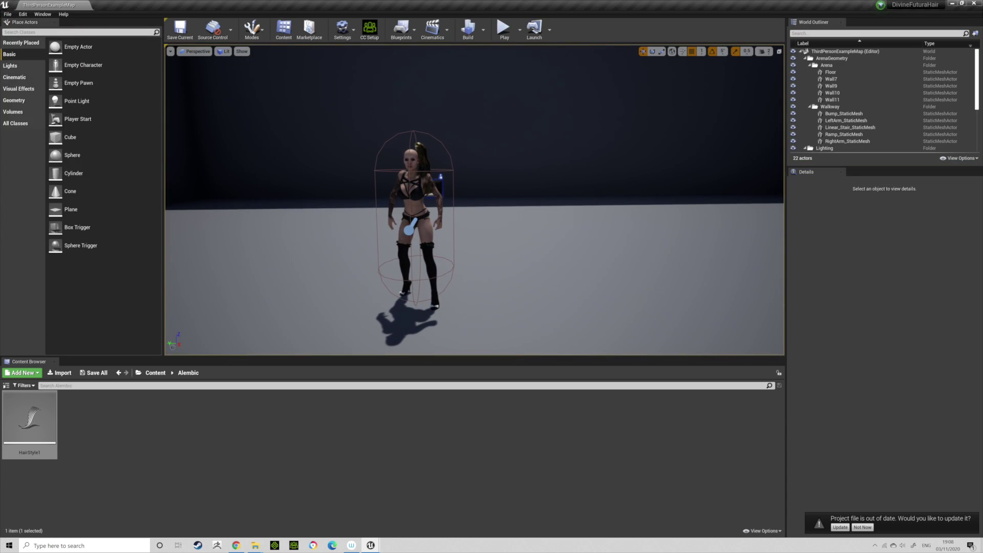
pyautogui.click(52, 421)
pyautogui.doubleClick(52, 421)
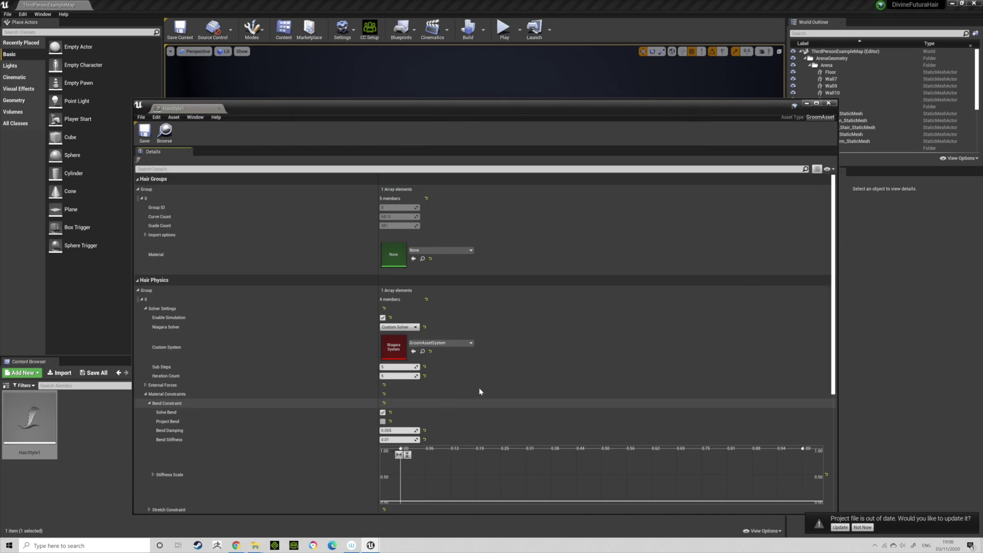
pyautogui.scroll(-1, 243, 438)
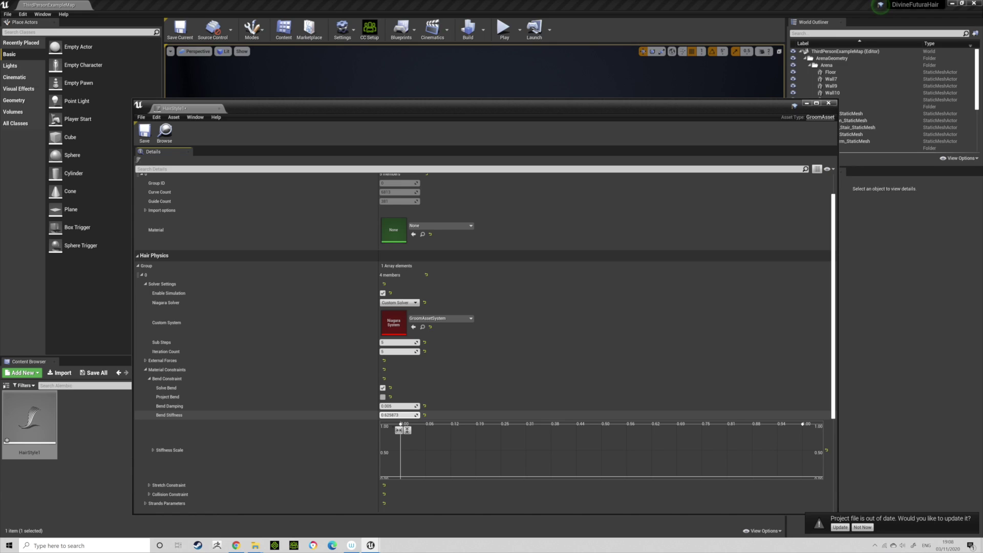
pyautogui.moveTo(397, 414); pyautogui.dragTo(407, 414)
pyautogui.press('Return')
pyautogui.click(152, 142)
pyautogui.click(806, 104)
# Play the level again, running and jumping with the character to examine the stiffer hair simulation, then end the session.
pyautogui.click(503, 30)
pyautogui.click(559, 193)
pyautogui.press('w')
pyautogui.press('w')
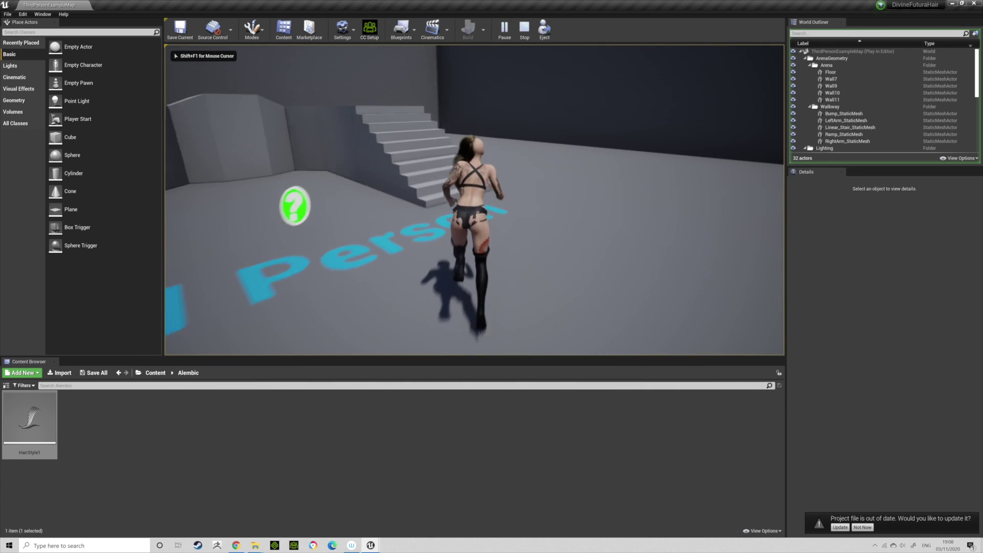
pyautogui.press('w')
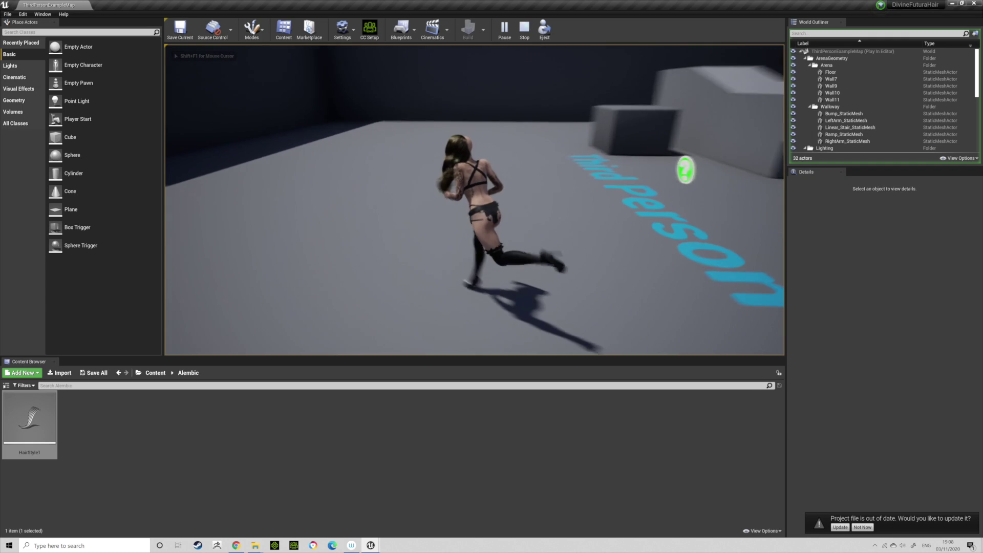
pyautogui.press('w')
pyautogui.press('w')
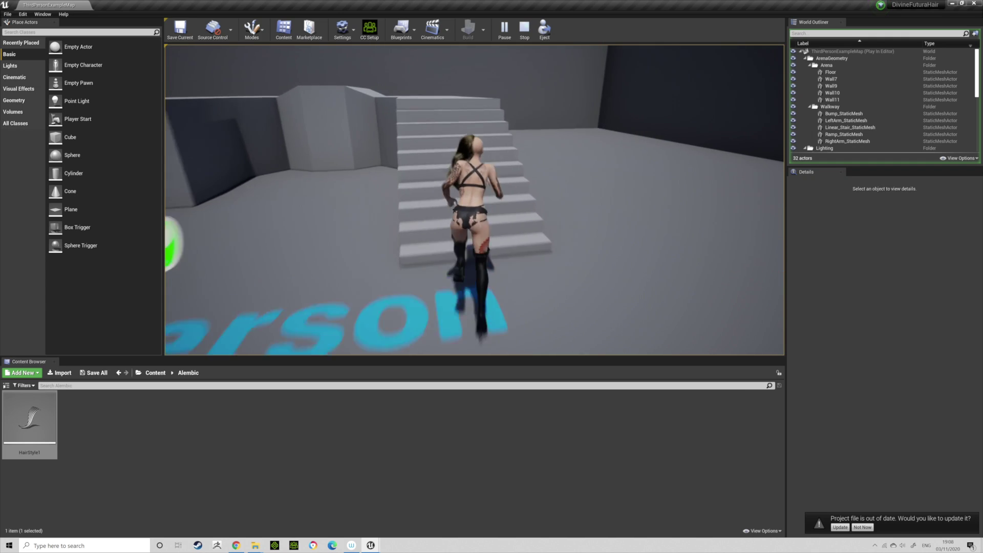
pyautogui.press('space')
pyautogui.press('w')
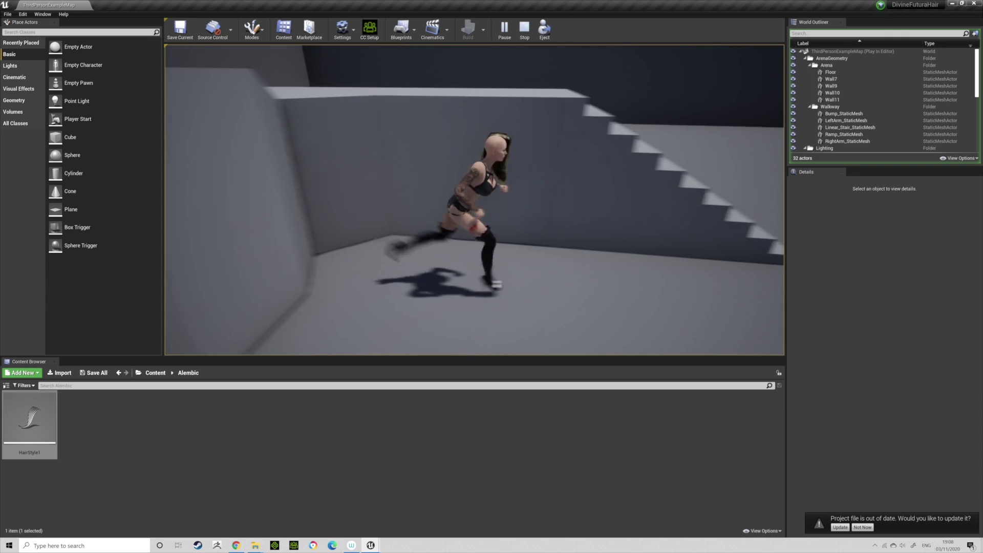
pyautogui.press('space')
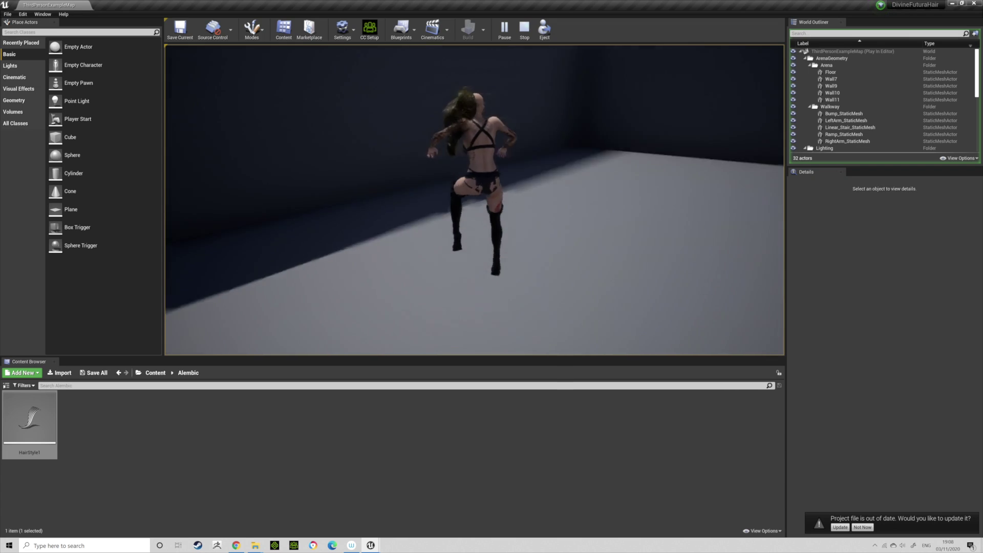
pyautogui.press('w')
pyautogui.press('w')
pyautogui.press('w')
pyautogui.press('space')
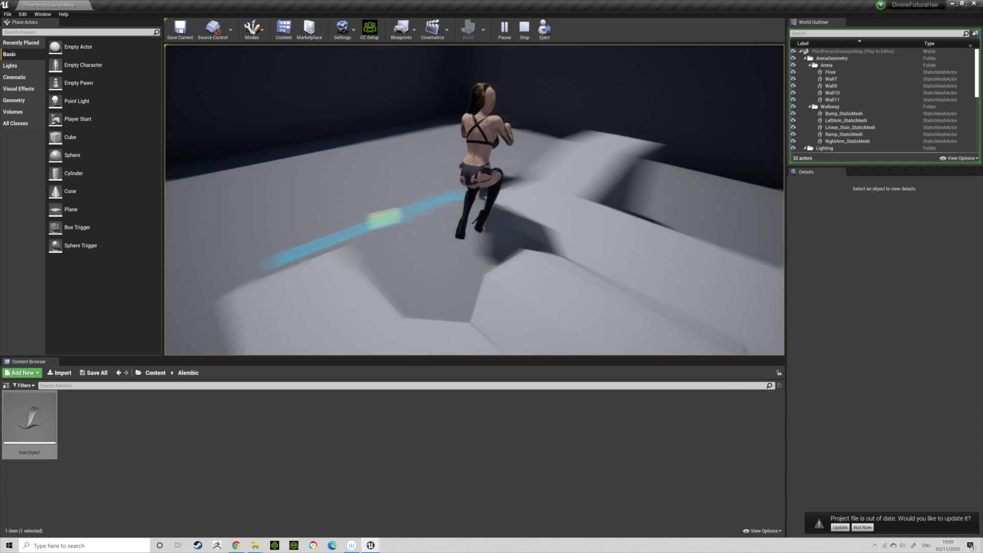
pyautogui.press('w')
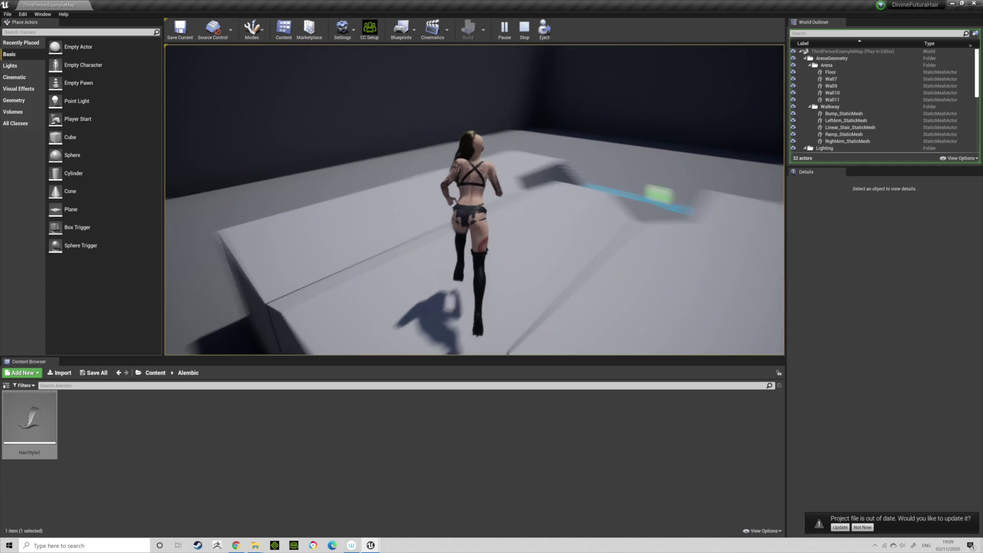
pyautogui.press('Escape')
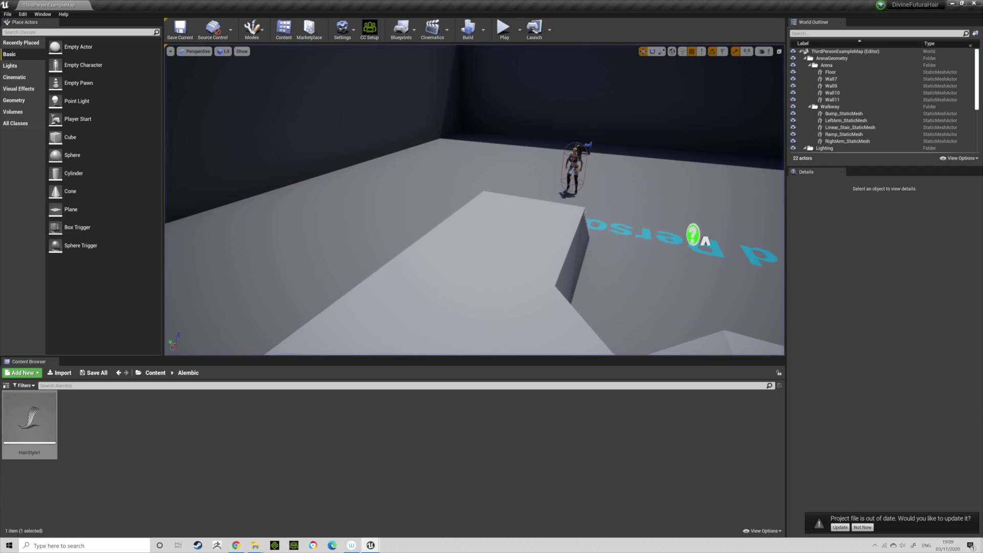
pyautogui.moveTo(474, 199); pyautogui.dragTo(496, 172, button='right')
pyautogui.press('w')
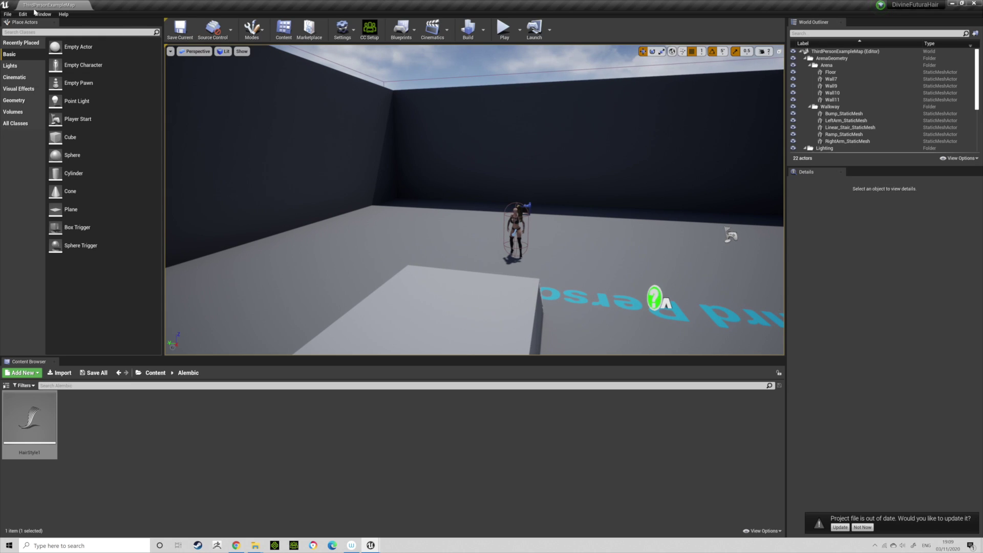
pyautogui.click(22, 14)
pyautogui.click(195, 133)
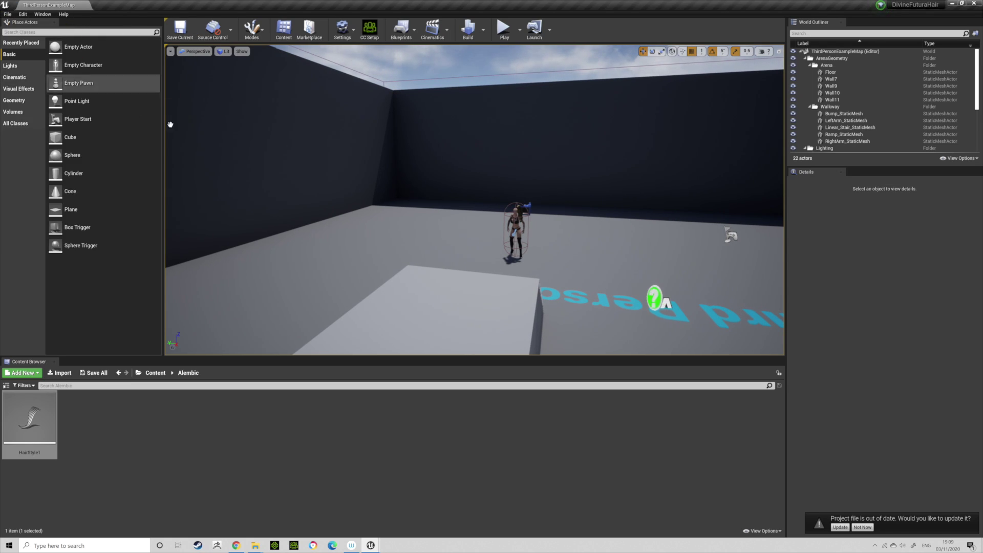
pyautogui.moveTo(480, 158); pyautogui.dragTo(556, 174, button='right')
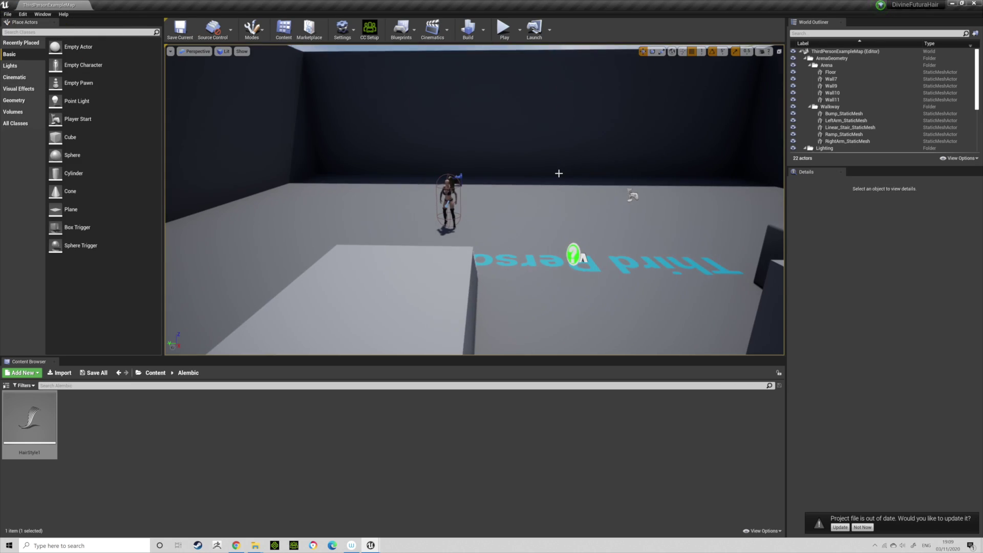